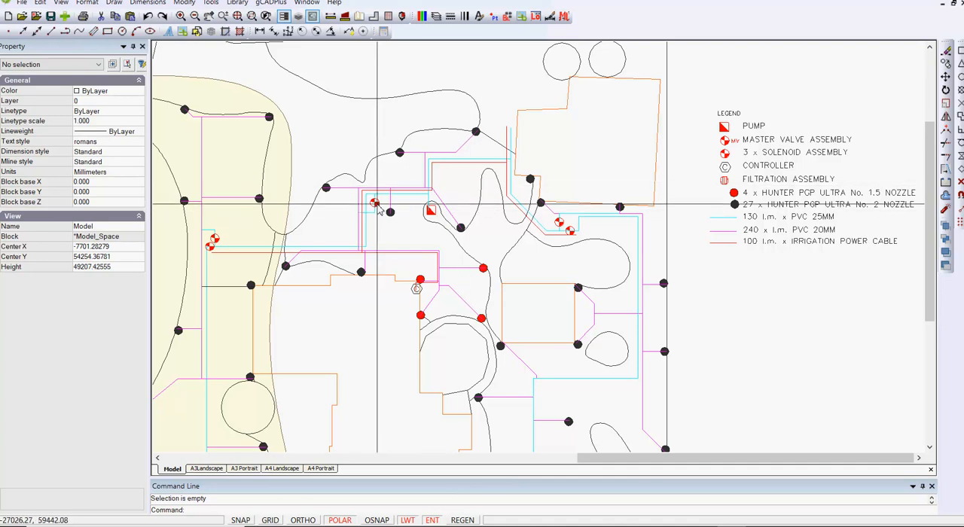
Step: Store the product name PGP UL;TRA NO. 1.5 SPRAY NOZZLE in the entity data of the red sprinkler beside the controller
{"action": "mouse_move", "coordinate": [379, 207]}
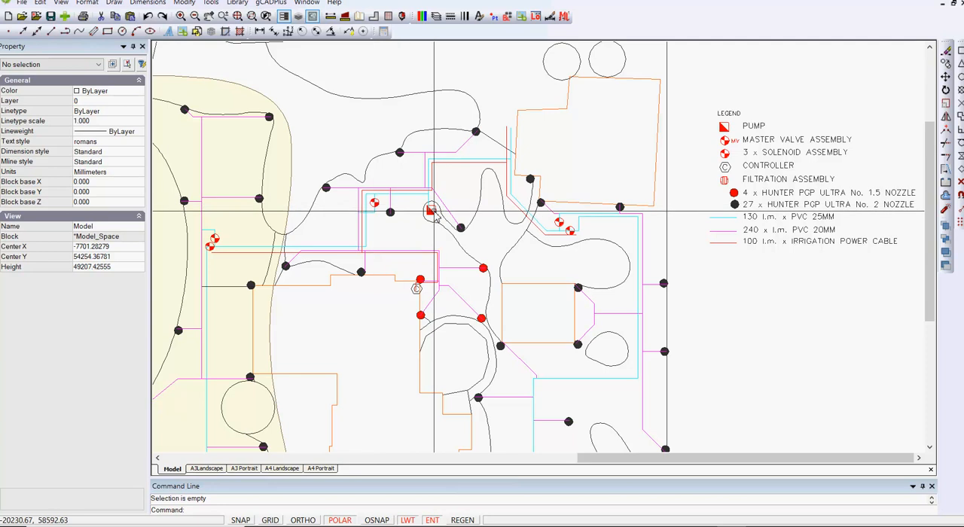
{"action": "mouse_move", "coordinate": [435, 215]}
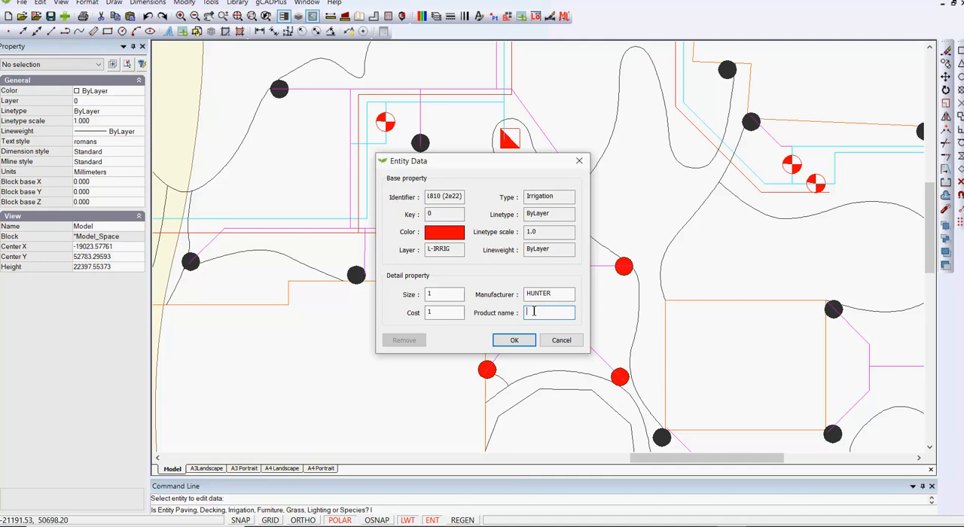
{"action": "type", "text": "PGP UL"}
{"action": "type", "text": ";TRA"}
{"action": "type", "text": " NO."}
{"action": "type", "text": " 1.5"}
{"action": "type", "text": " SPRAY"}
{"action": "type", "text": " NOZZLE"}
{"action": "left_click", "coordinate": [513, 341]}
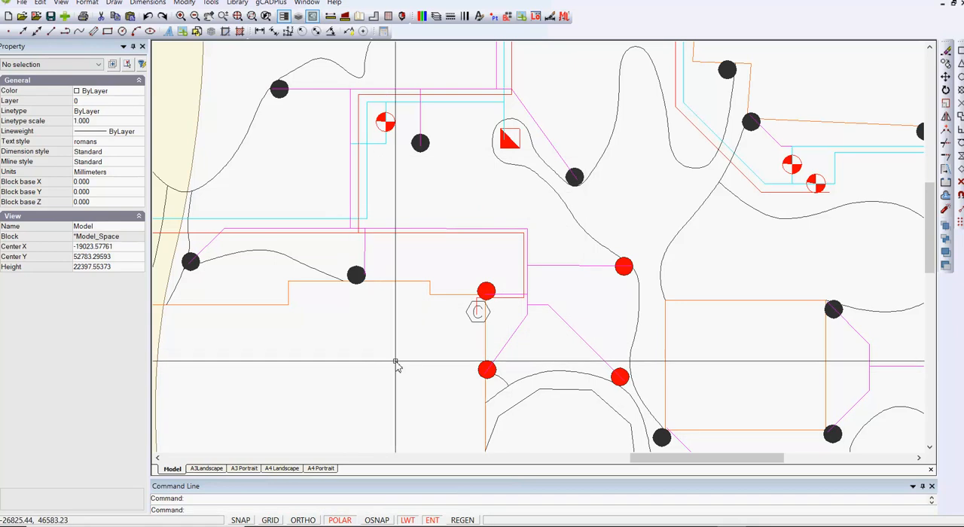
{"action": "mouse_move", "coordinate": [493, 291]}
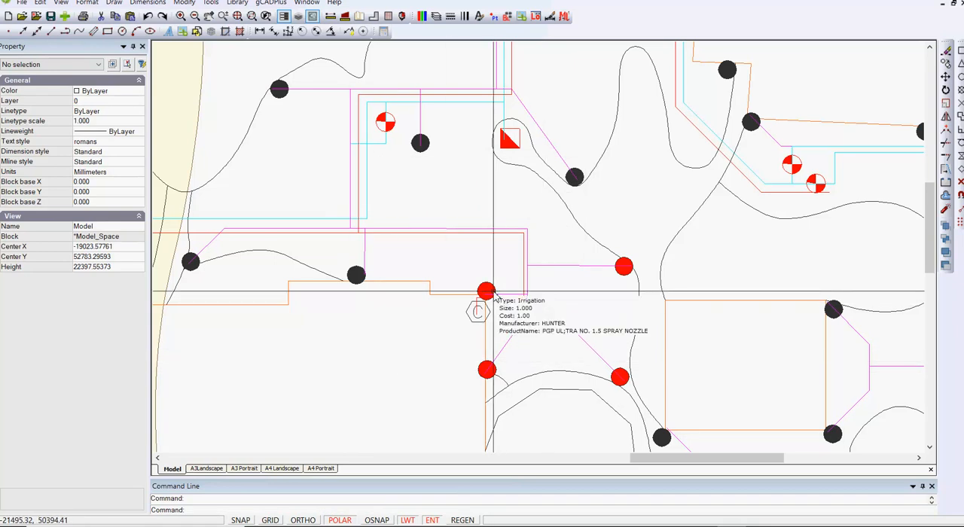
Step: Propagate the stored irrigation data from the red sprinkler beside the controller to the matching red sprinklers
{"action": "scroll", "coordinate": [456, 287], "scroll_direction": "down", "scroll_amount": 1}
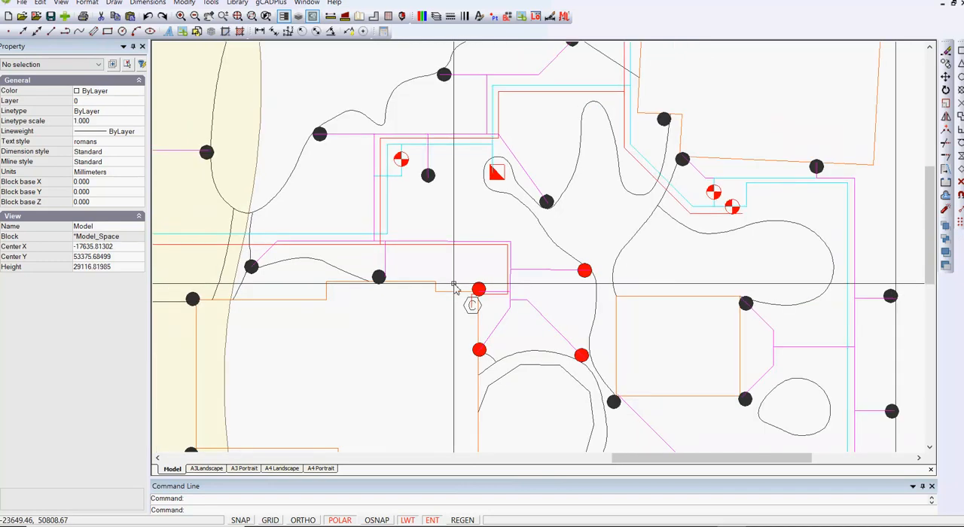
{"action": "scroll", "coordinate": [456, 287], "scroll_direction": "down", "scroll_amount": 1}
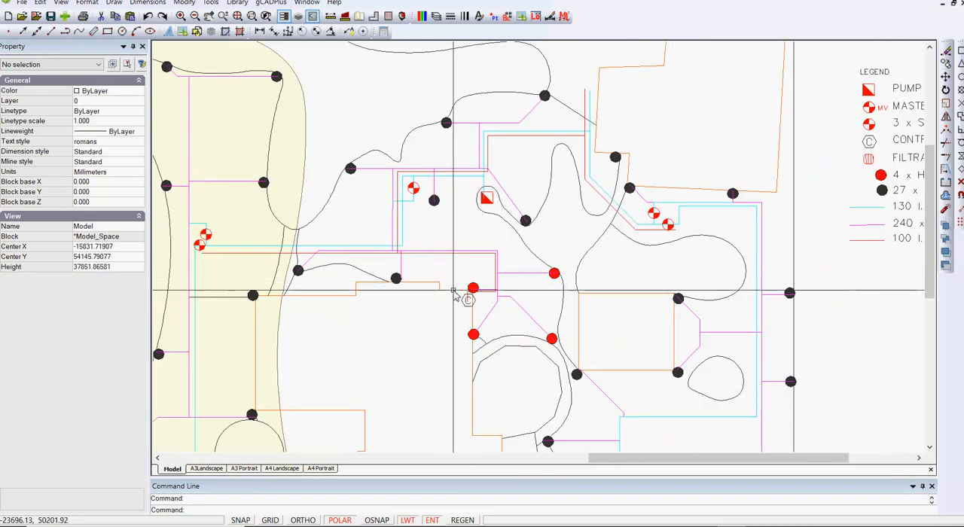
{"action": "scroll", "coordinate": [456, 289], "scroll_direction": "up", "scroll_amount": 2}
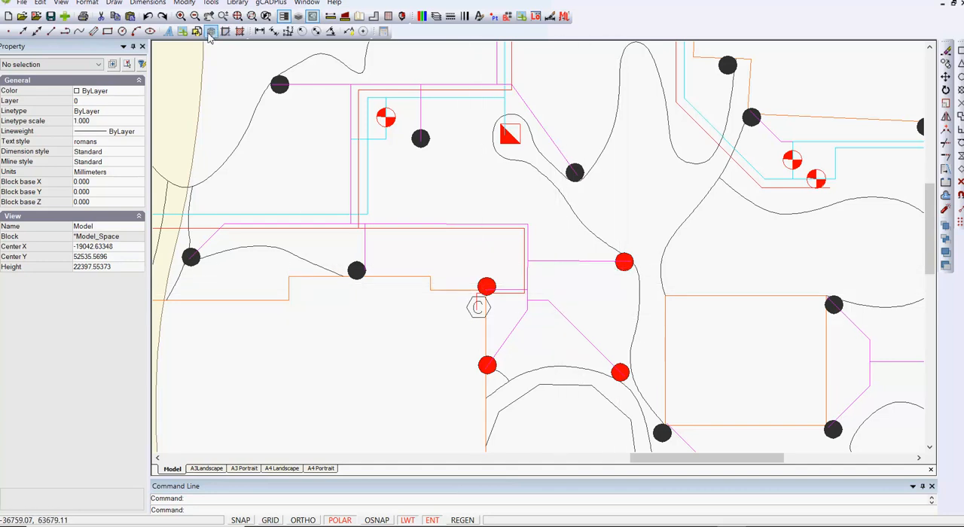
{"action": "left_click", "coordinate": [237, 3]}
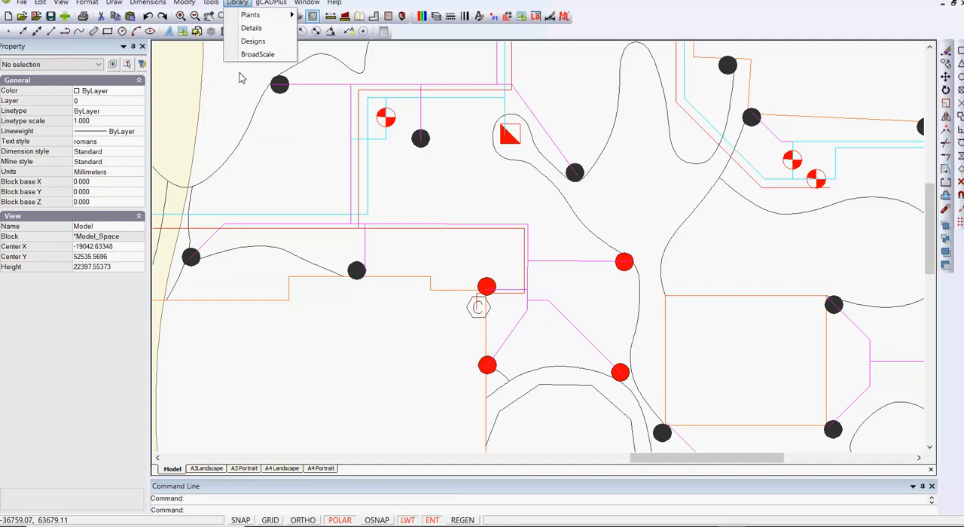
{"action": "mouse_move", "coordinate": [265, 6]}
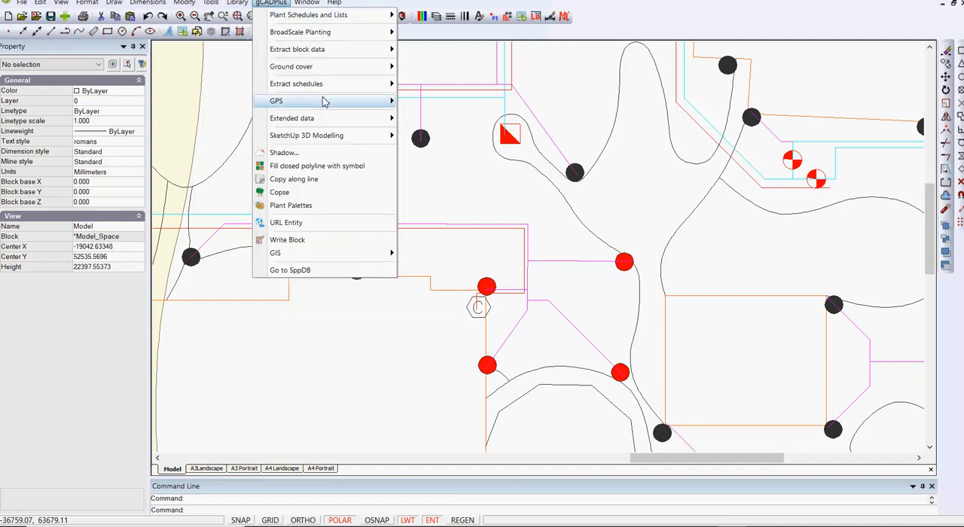
{"action": "mouse_move", "coordinate": [371, 128]}
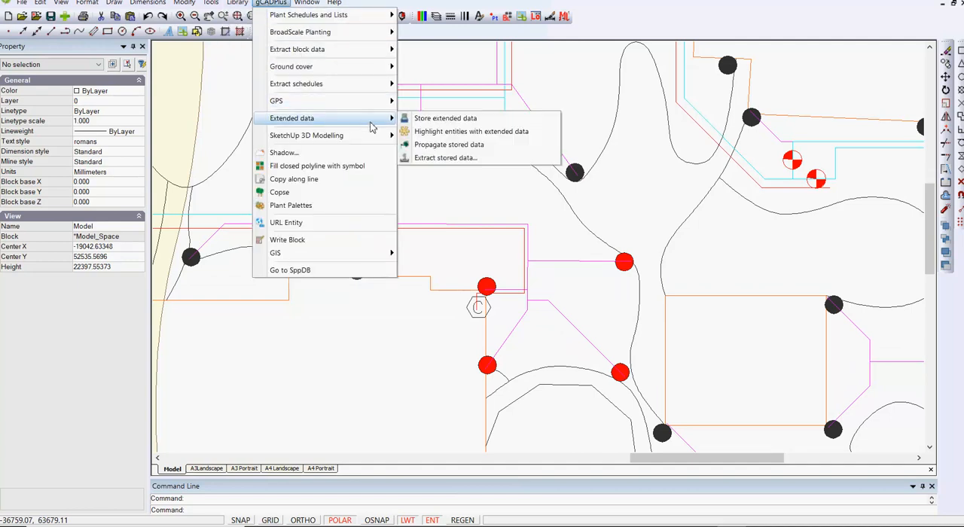
{"action": "left_click", "coordinate": [438, 145]}
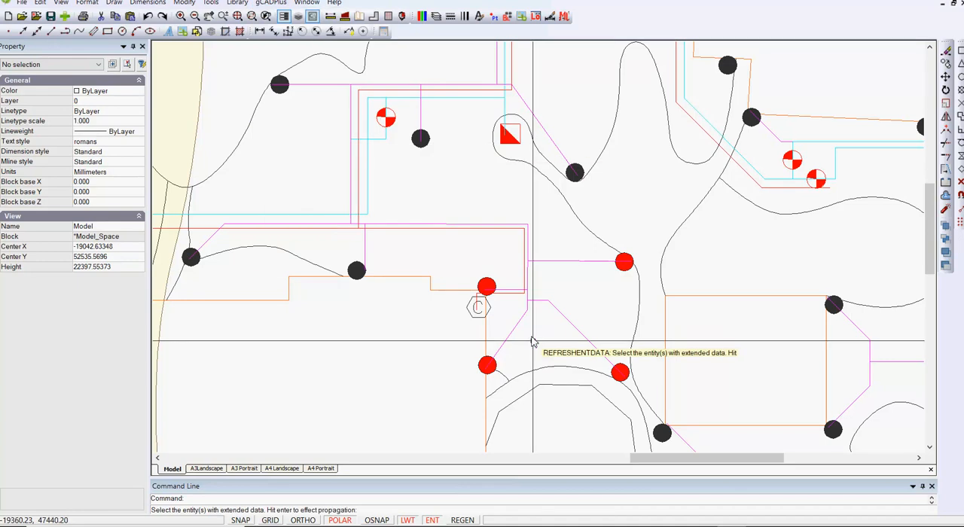
{"action": "left_click", "coordinate": [488, 287]}
{"action": "key", "text": "Return"}
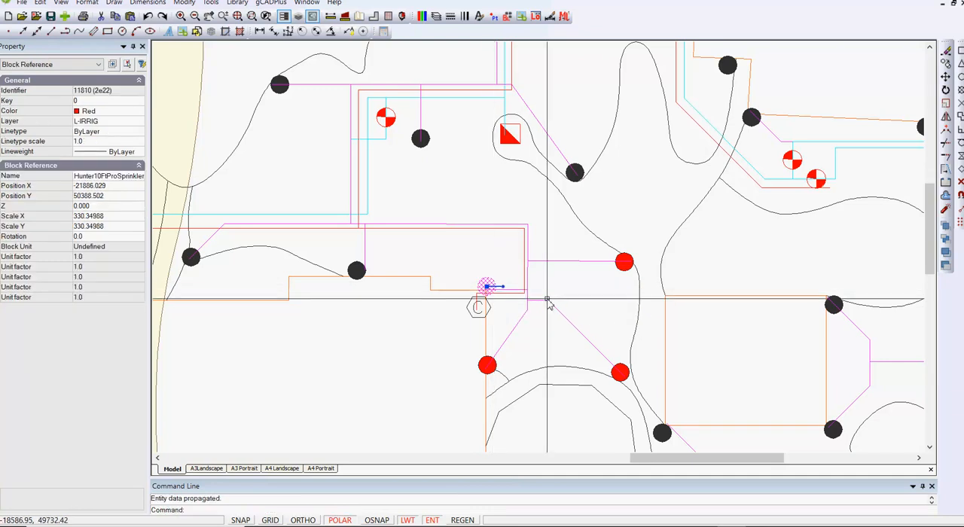
{"action": "key", "text": "Escape"}
{"action": "mouse_move", "coordinate": [621, 266]}
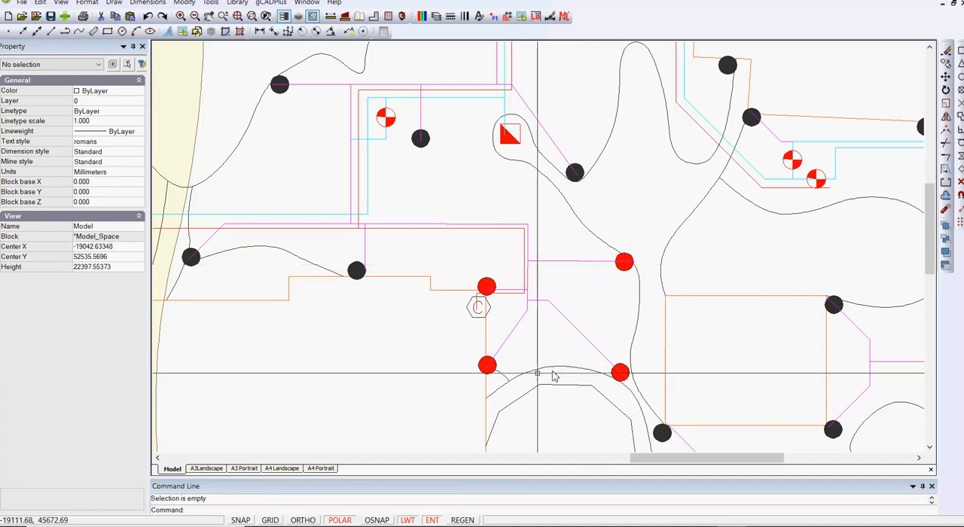
{"action": "left_click", "coordinate": [487, 365]}
{"action": "key", "text": "Escape"}
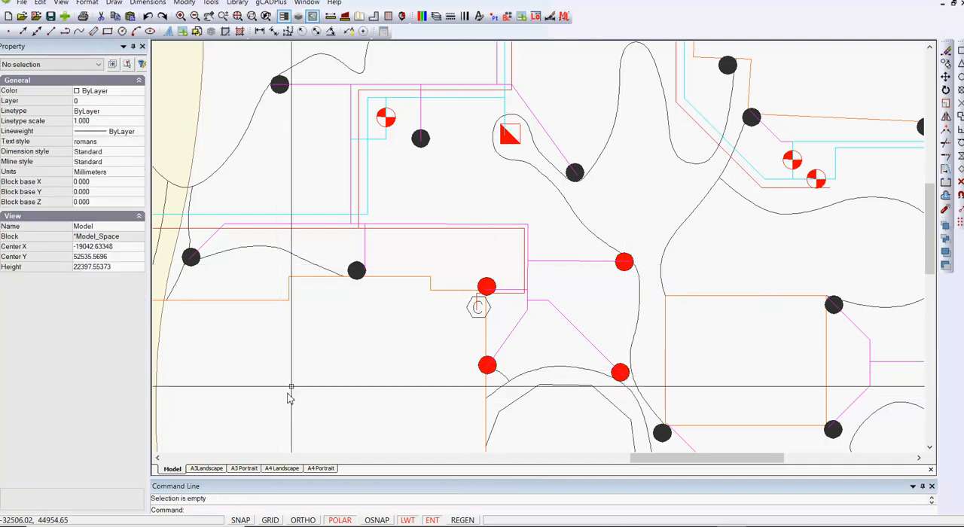
Step: Propagate the stored irrigation data from the black sprinkler nearest the controller to the matching black sprinklers
{"action": "mouse_move", "coordinate": [351, 270]}
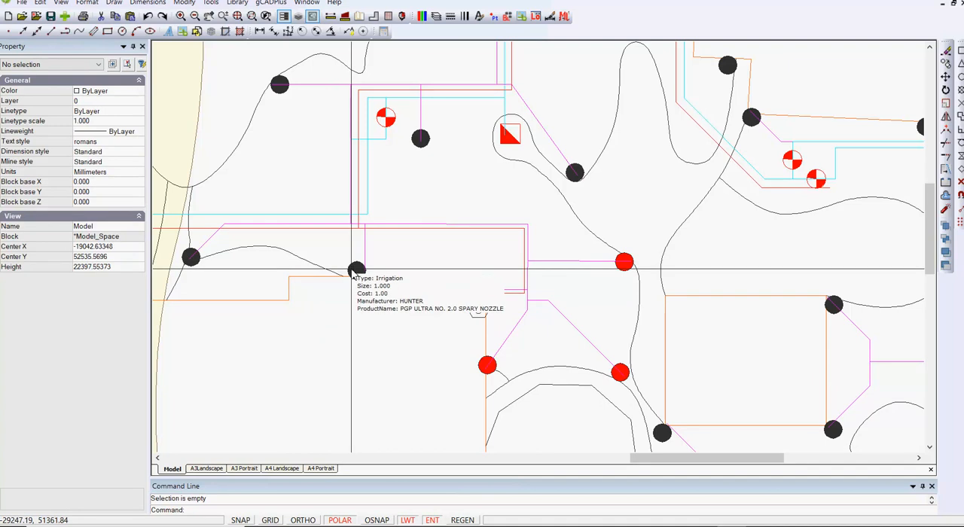
{"action": "right_click", "coordinate": [354, 343]}
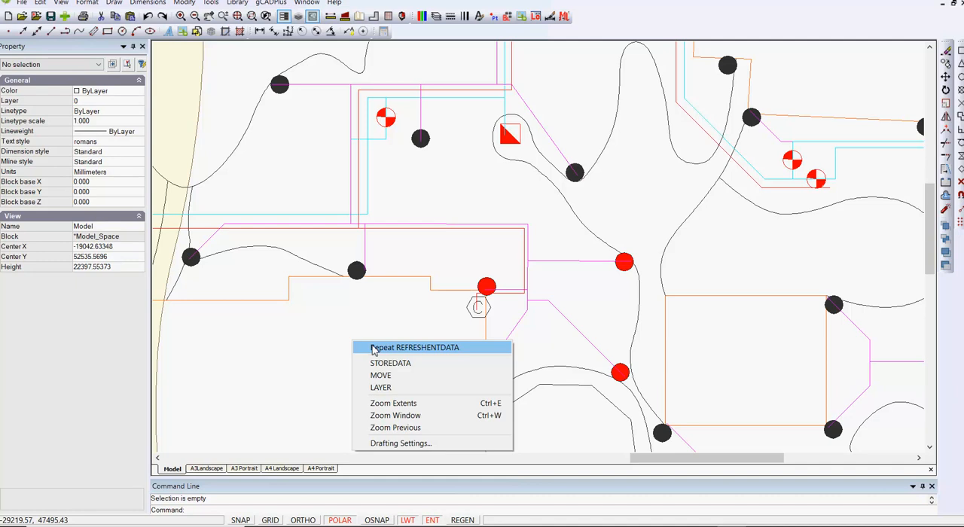
{"action": "left_click", "coordinate": [373, 350]}
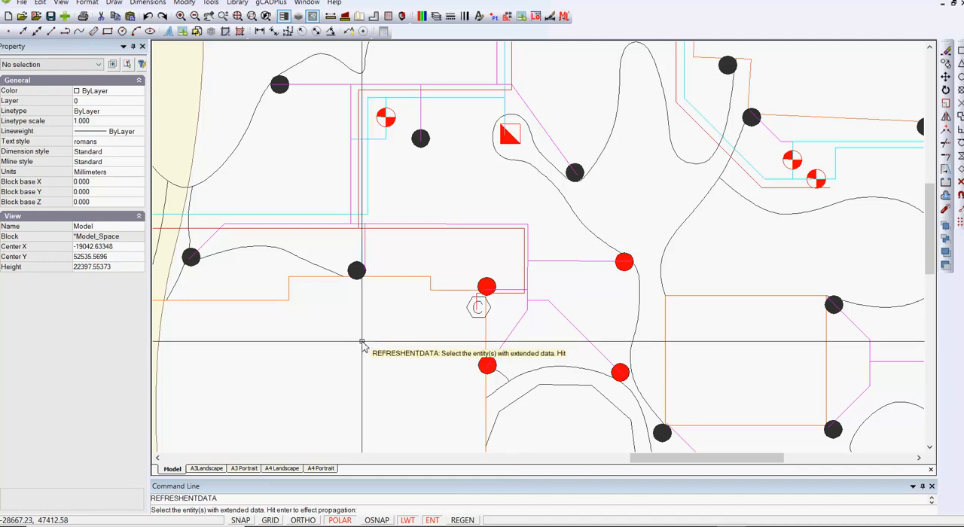
{"action": "left_click", "coordinate": [357, 270]}
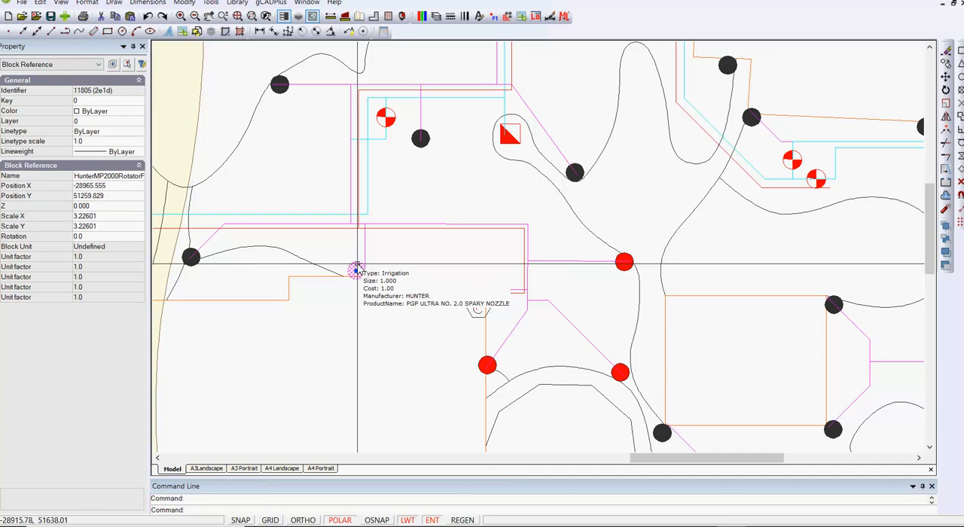
{"action": "key", "text": "Escape"}
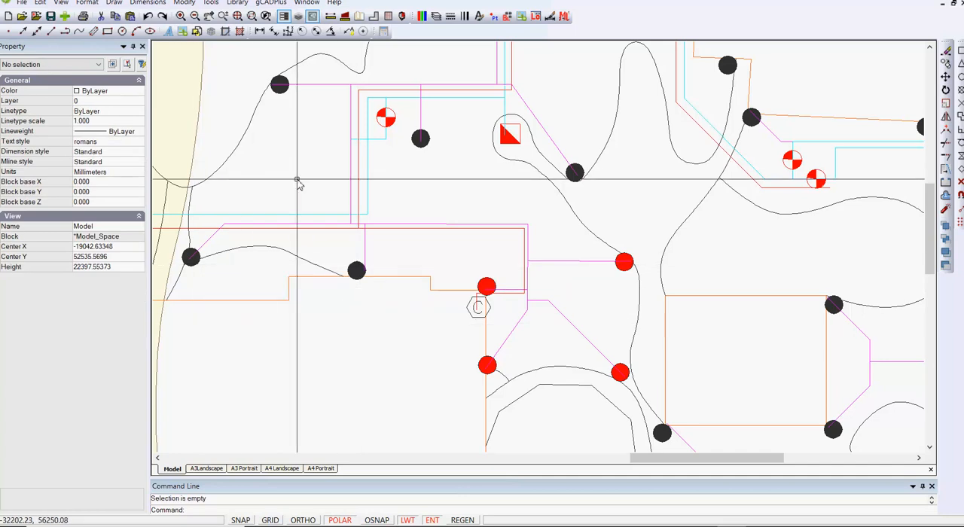
Step: Highlight the entities in the irrigation plan that carry extended data
{"action": "scroll", "coordinate": [297, 180], "scroll_direction": "down", "scroll_amount": 1}
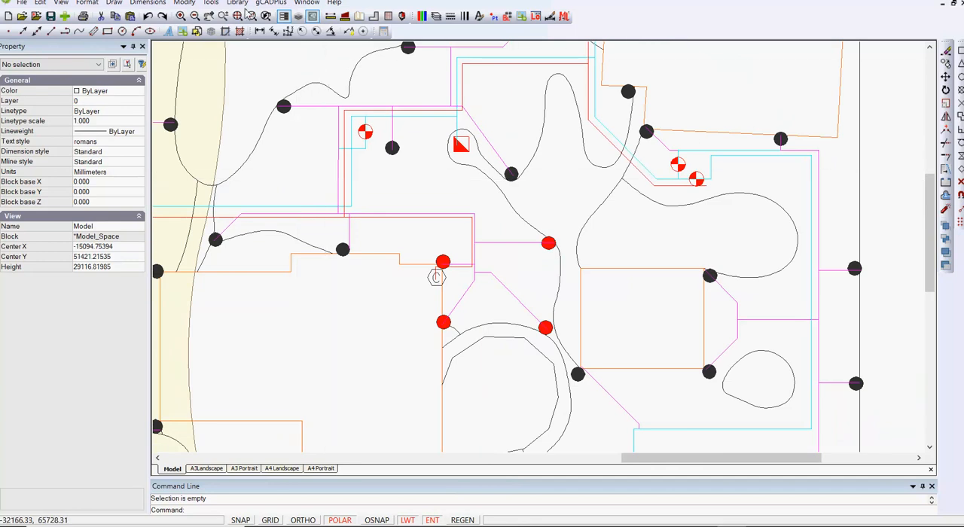
{"action": "left_click", "coordinate": [271, 3]}
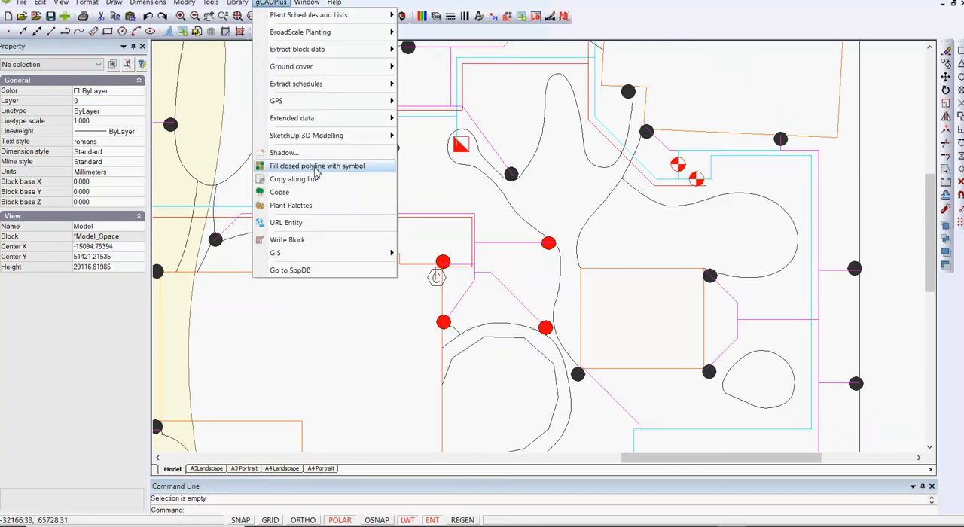
{"action": "mouse_move", "coordinate": [347, 120]}
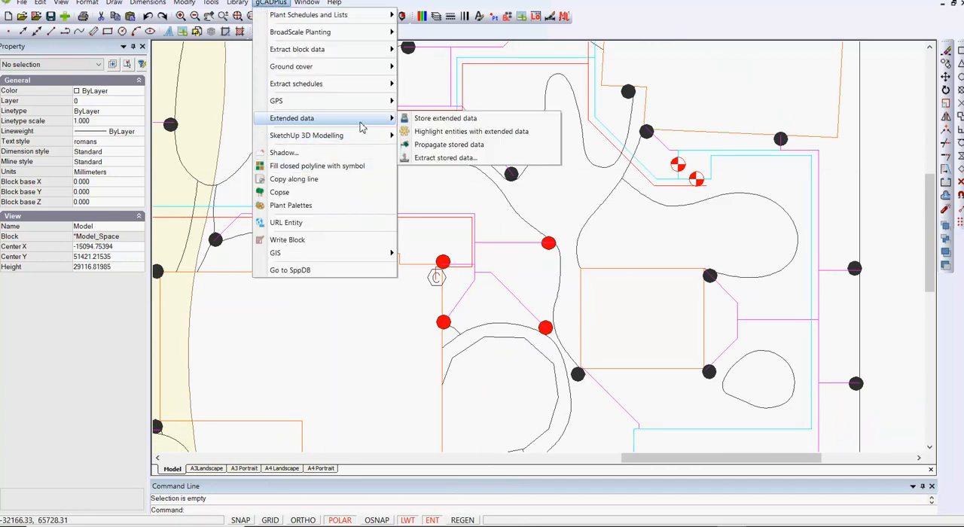
{"action": "left_click", "coordinate": [462, 134]}
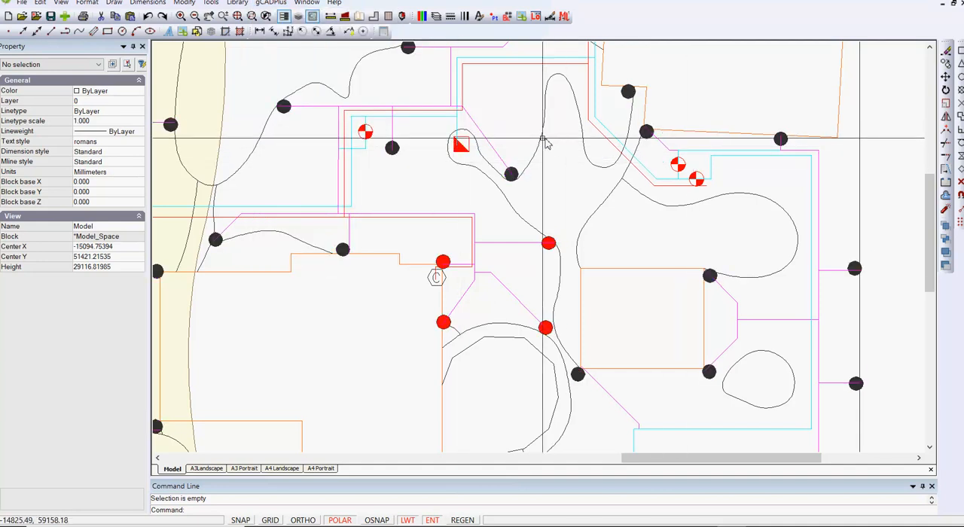
{"action": "left_click", "coordinate": [271, 2]}
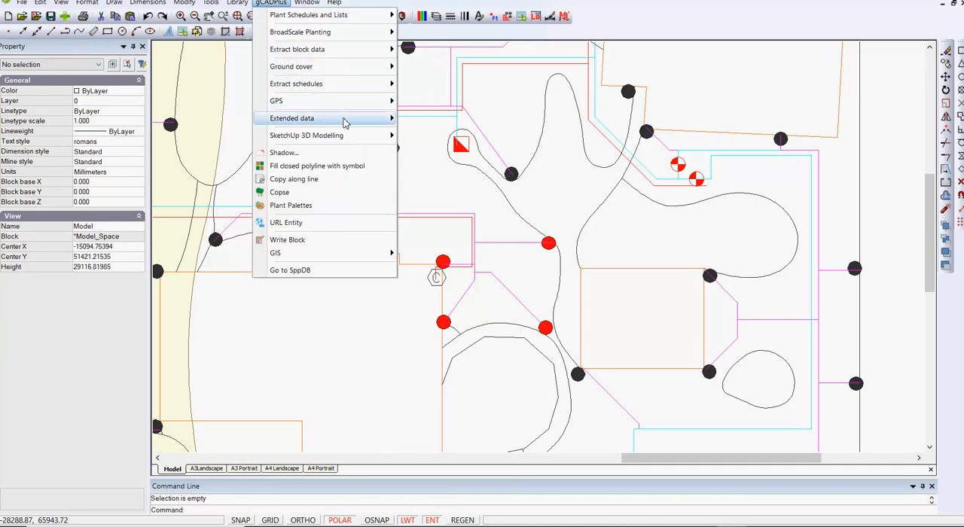
{"action": "mouse_move", "coordinate": [345, 119]}
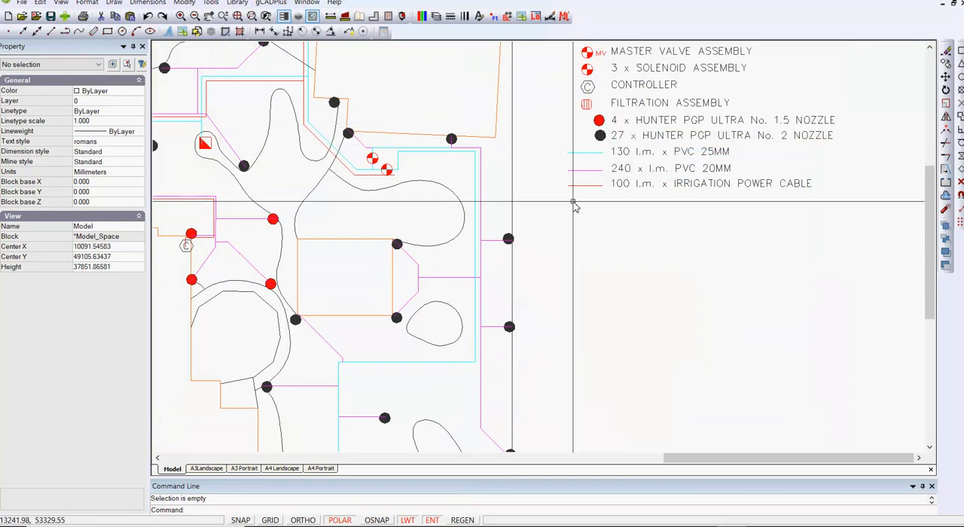
Step: Inspect the properties of the cyan 25 mm PVC pipe polyline and a magenta 20 mm PVC branch line
{"action": "left_click", "coordinate": [432, 152]}
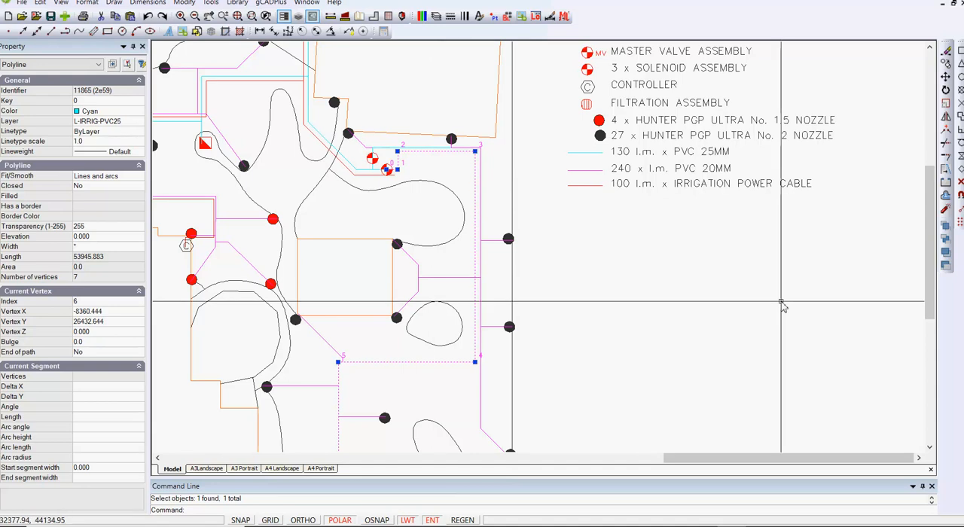
{"action": "key", "text": "Escape"}
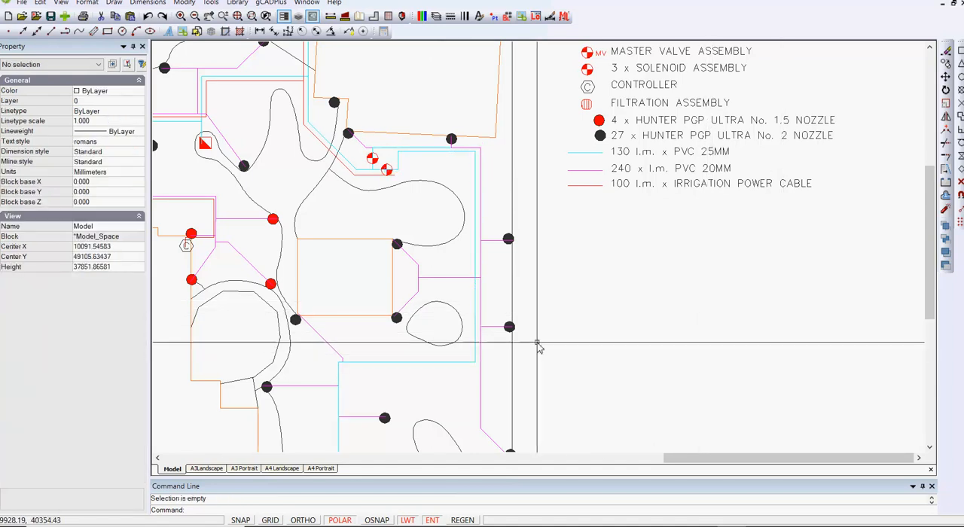
{"action": "left_click", "coordinate": [493, 241]}
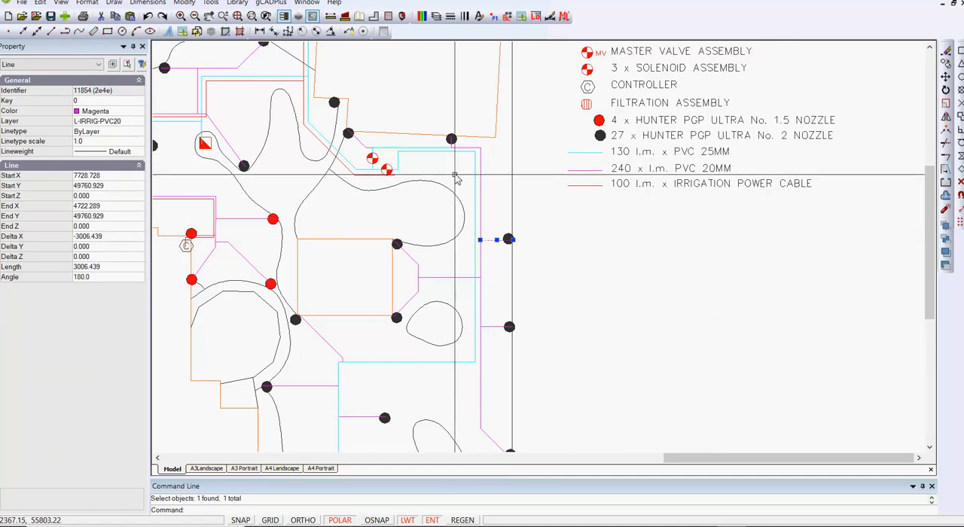
{"action": "key", "text": "Delete"}
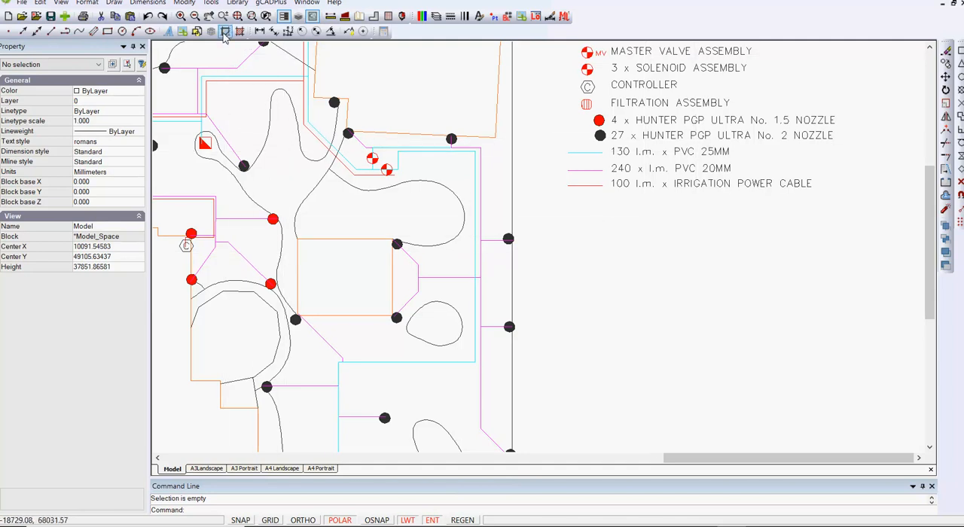
Step: Isolate the layer L-IRRIG-PVC20 to show only the 20 mm PVC pipework
{"action": "left_click", "coordinate": [211, 4]}
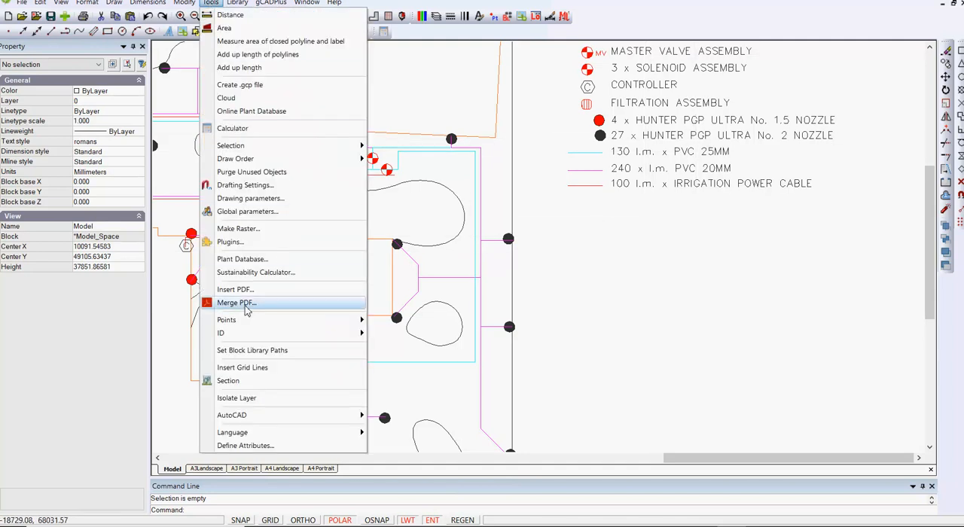
{"action": "left_click", "coordinate": [236, 397]}
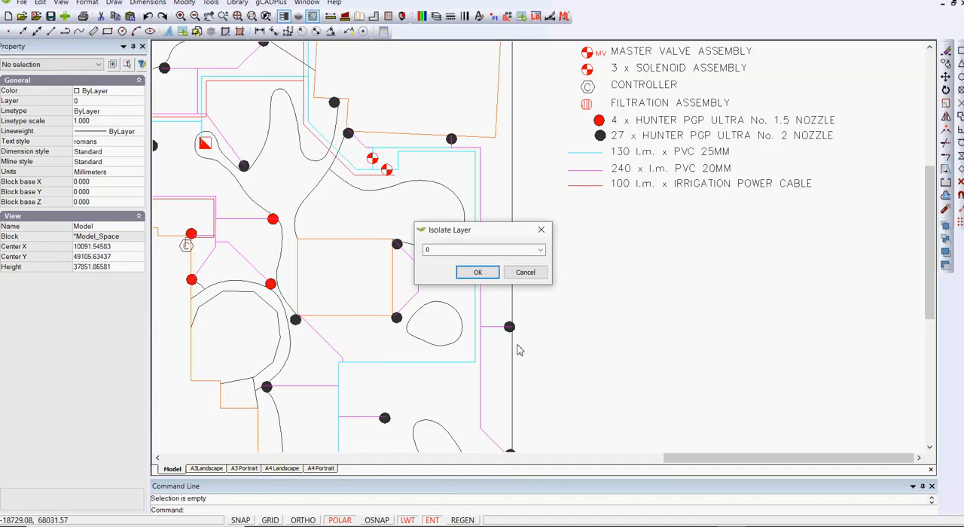
{"action": "left_click", "coordinate": [540, 251]}
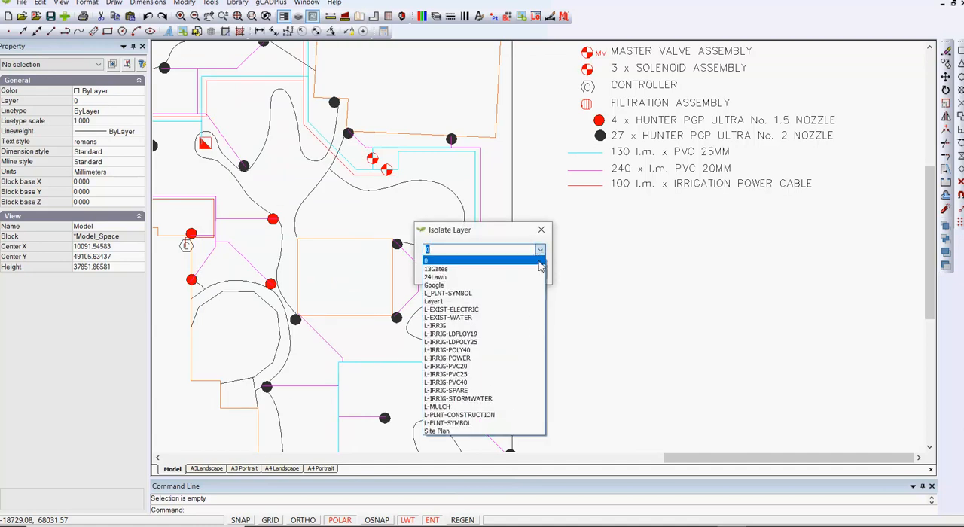
{"action": "left_click", "coordinate": [475, 367]}
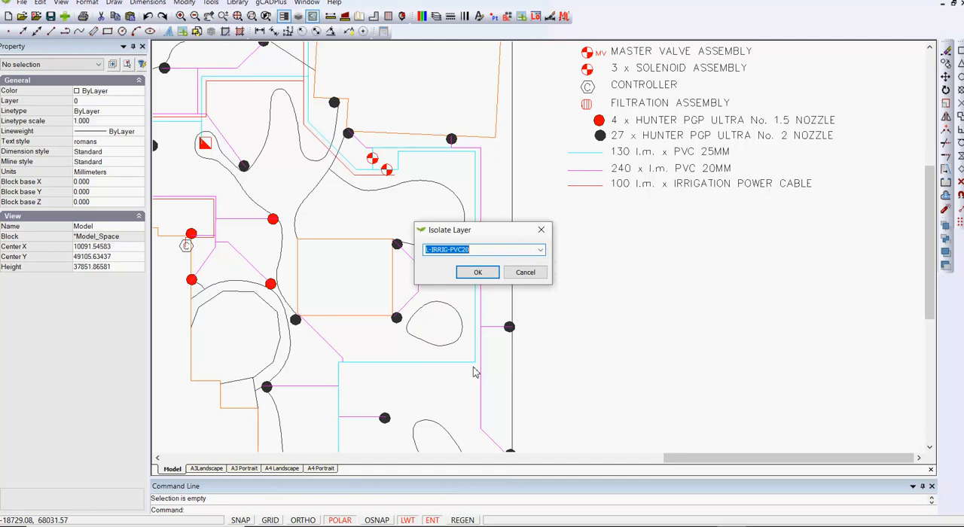
{"action": "left_click", "coordinate": [477, 272]}
{"action": "scroll", "coordinate": [499, 312], "scroll_direction": "down", "scroll_amount": 5}
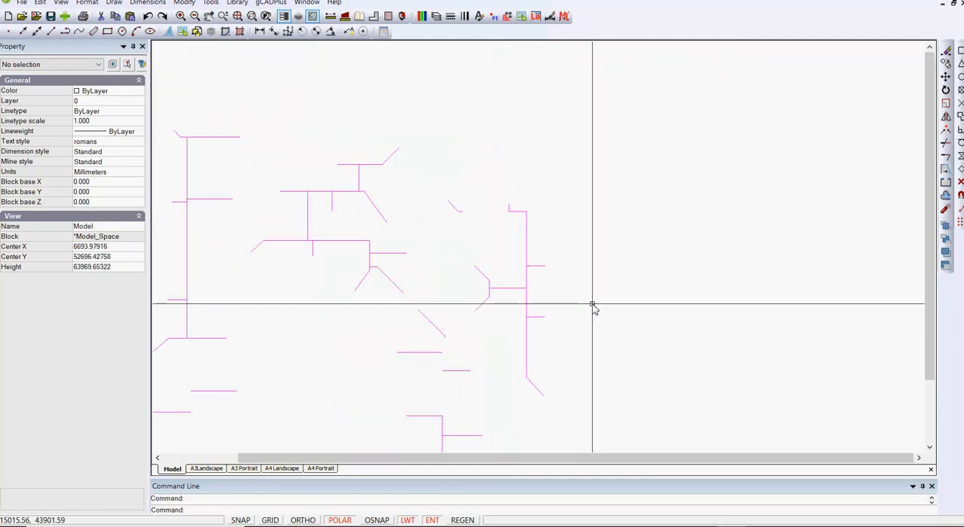
Step: Inspect the properties of the long vertical 20 mm PVC polyline in the plan's upper-left network
{"action": "scroll", "coordinate": [593, 307], "scroll_direction": "down", "scroll_amount": 5}
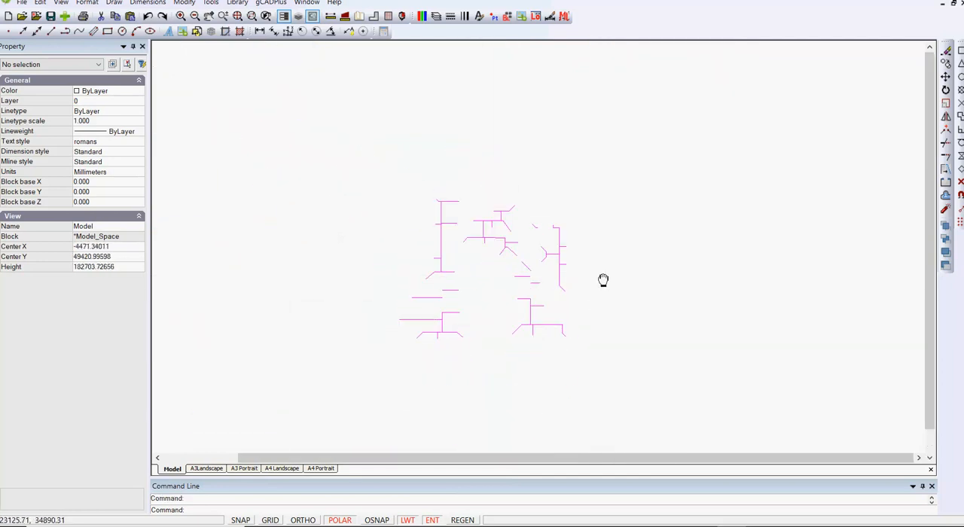
{"action": "scroll", "coordinate": [512, 340], "scroll_direction": "up", "scroll_amount": 4}
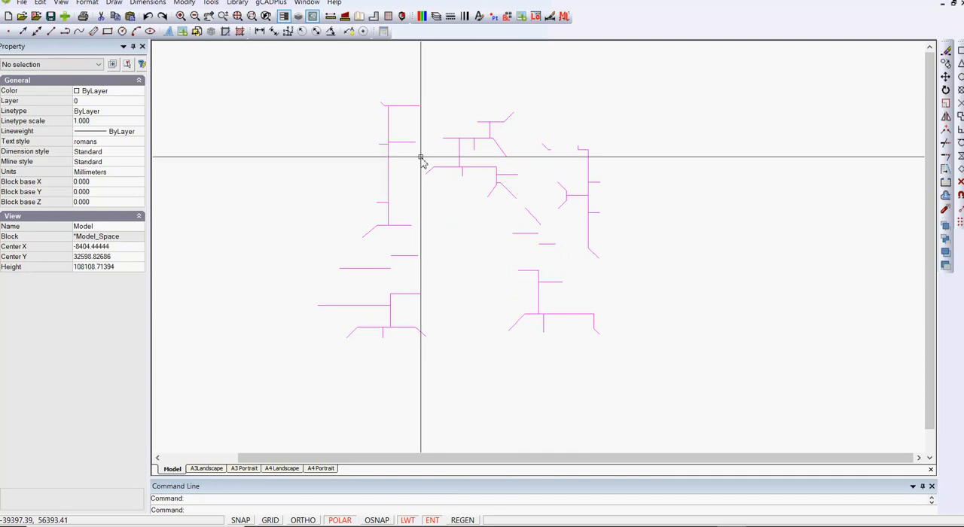
{"action": "left_click", "coordinate": [389, 129]}
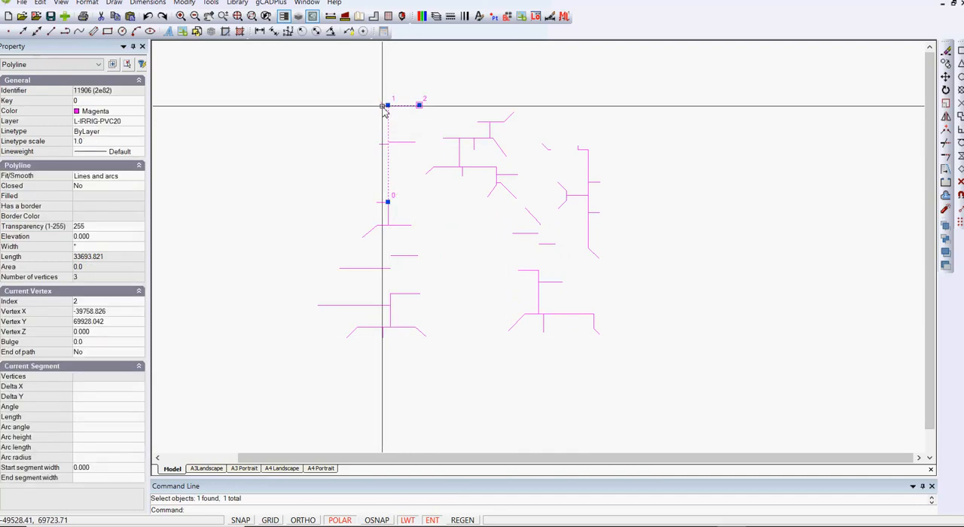
{"action": "key", "text": "Escape"}
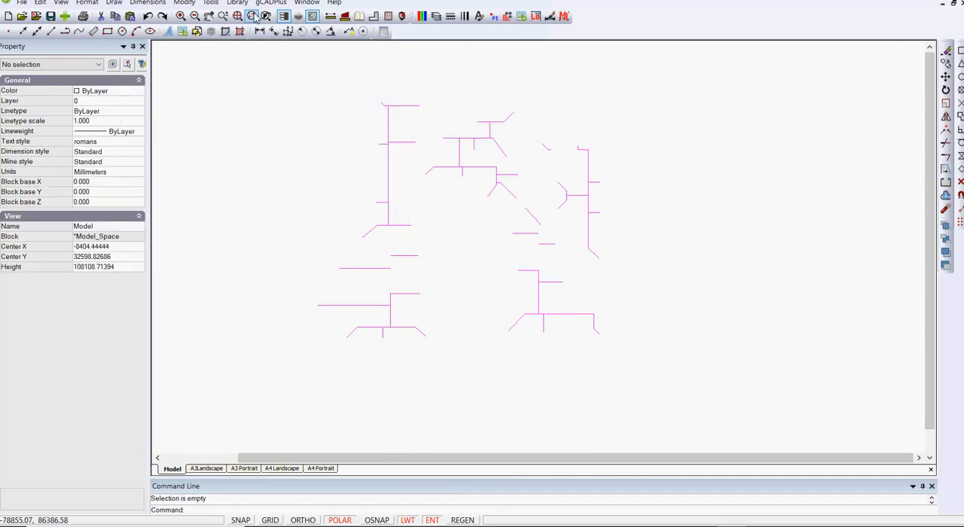
Step: Start adding up polyline lengths with the main run and side branches of the plan's upper-left pipe network
{"action": "left_click", "coordinate": [211, 3]}
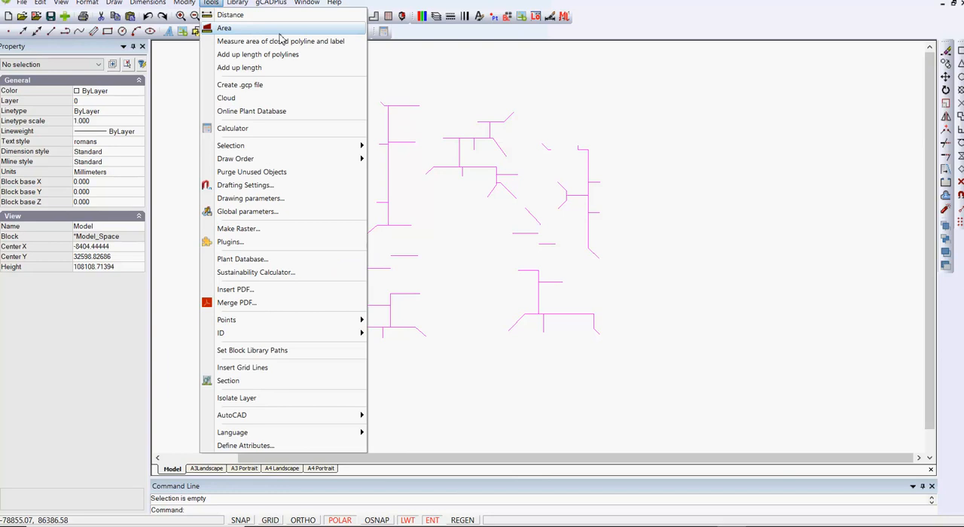
{"action": "left_click", "coordinate": [253, 54]}
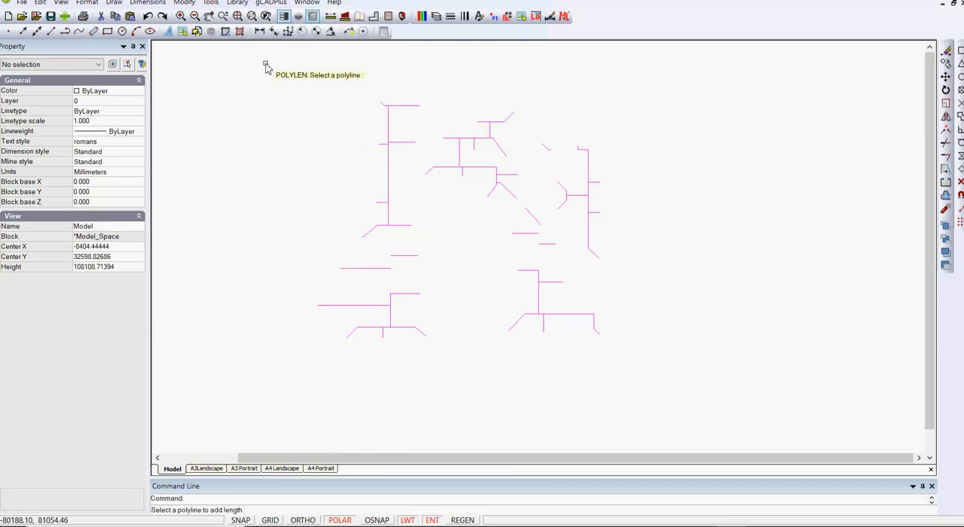
{"action": "left_click", "coordinate": [380, 102]}
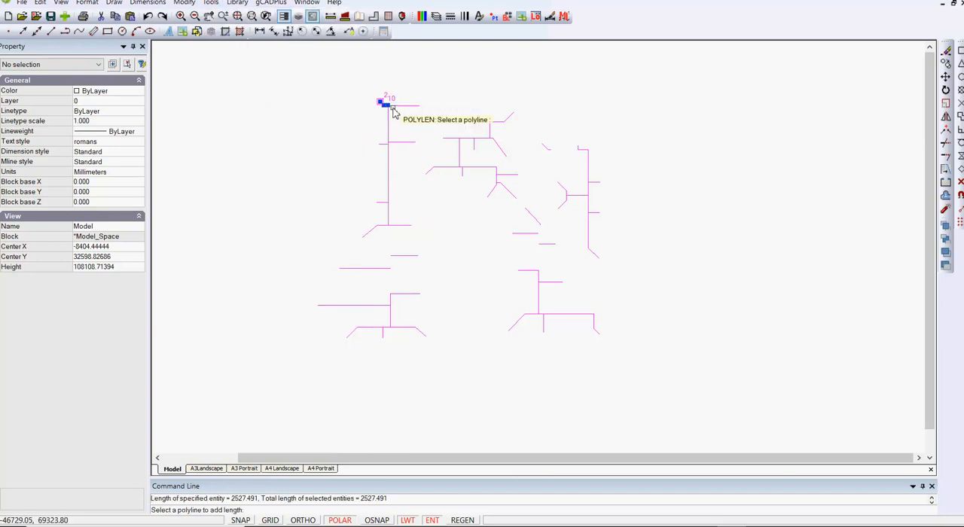
{"action": "left_click", "coordinate": [386, 103]}
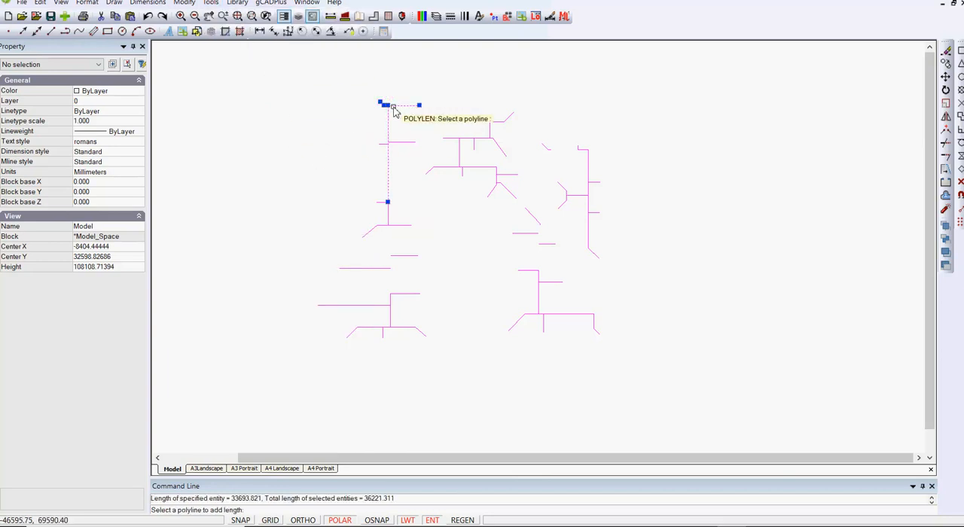
{"action": "left_click", "coordinate": [392, 143]}
{"action": "left_click", "coordinate": [381, 205]}
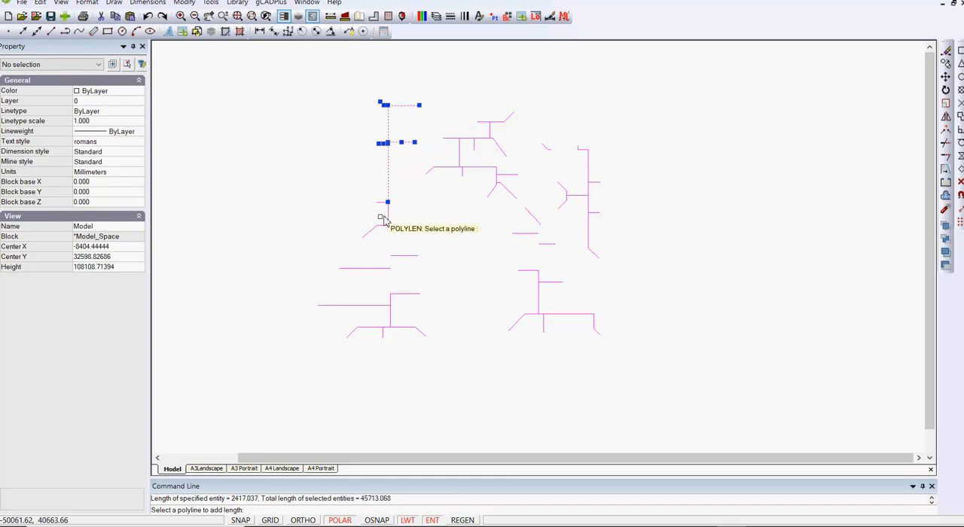
{"action": "left_click", "coordinate": [379, 205]}
{"action": "left_click", "coordinate": [372, 231]}
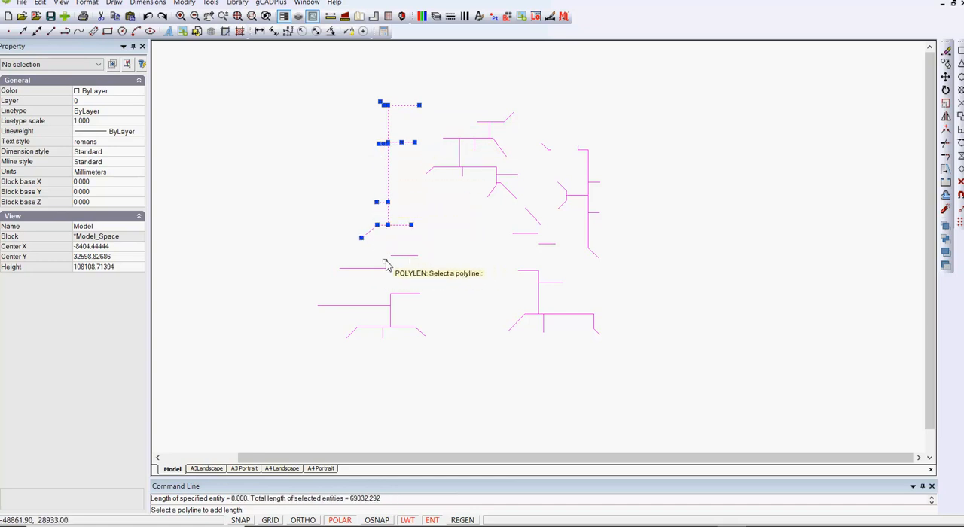
Step: Add the two separate horizontal pipes and the lower-left network's main pipes to the running polyline length
{"action": "left_click", "coordinate": [397, 256]}
{"action": "left_click", "coordinate": [379, 269]}
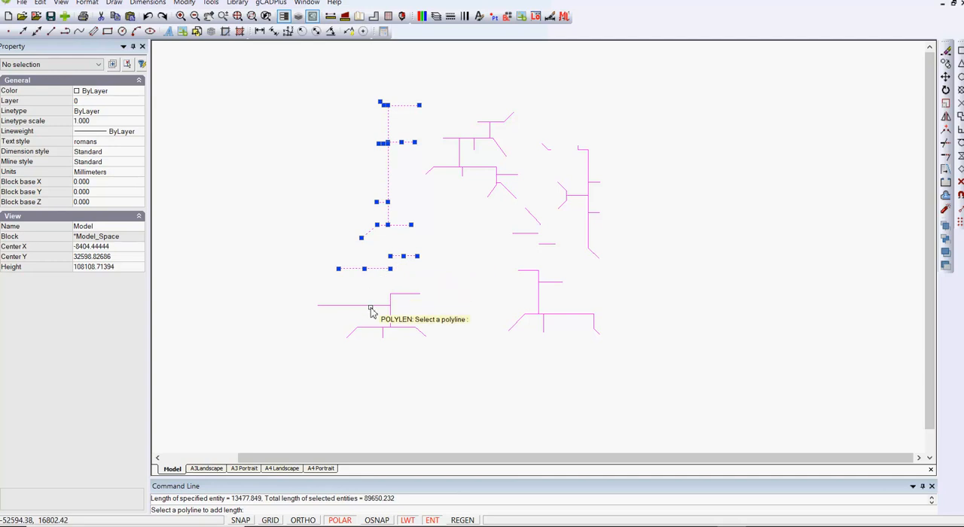
{"action": "left_click", "coordinate": [369, 306]}
{"action": "left_click", "coordinate": [368, 329]}
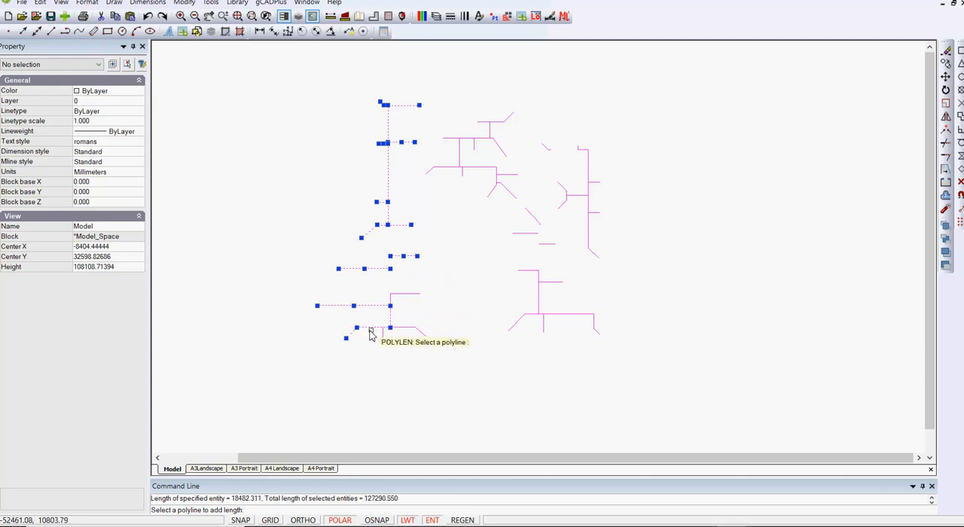
{"action": "left_click", "coordinate": [394, 316]}
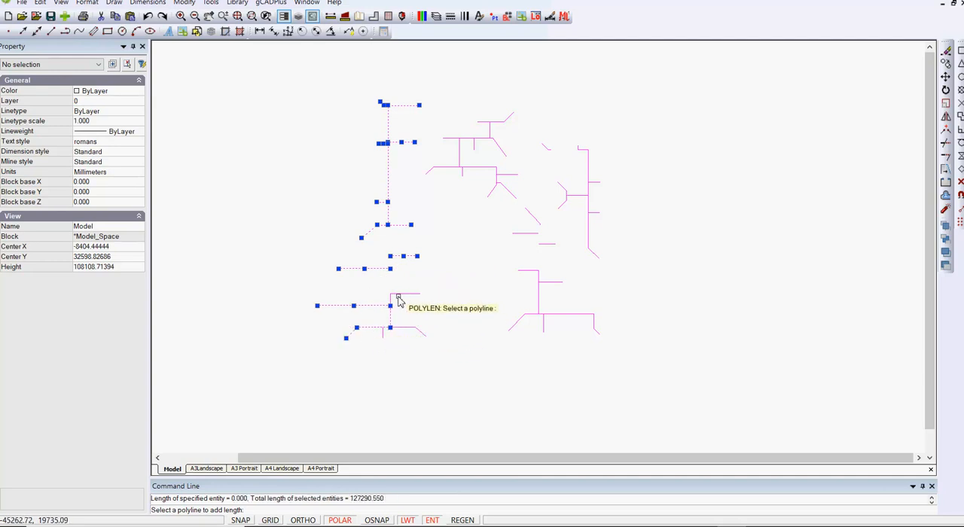
{"action": "left_click", "coordinate": [391, 298]}
{"action": "left_click", "coordinate": [411, 331]}
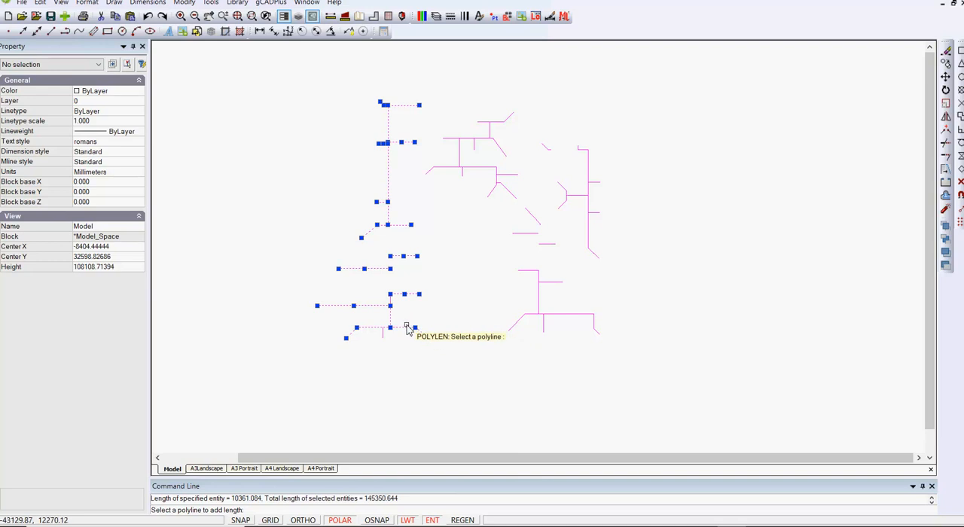
Step: Include the main run, vertical riser and short branches of the plan's lower-right pipe network in the length sum
{"action": "left_click", "coordinate": [526, 318]}
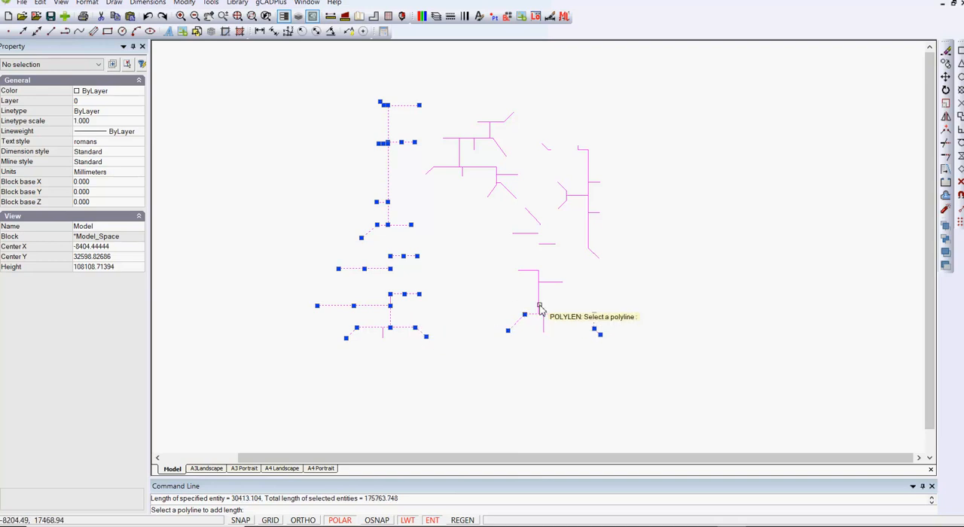
{"action": "left_click", "coordinate": [539, 305]}
{"action": "left_click", "coordinate": [553, 282]}
{"action": "left_click", "coordinate": [523, 271]}
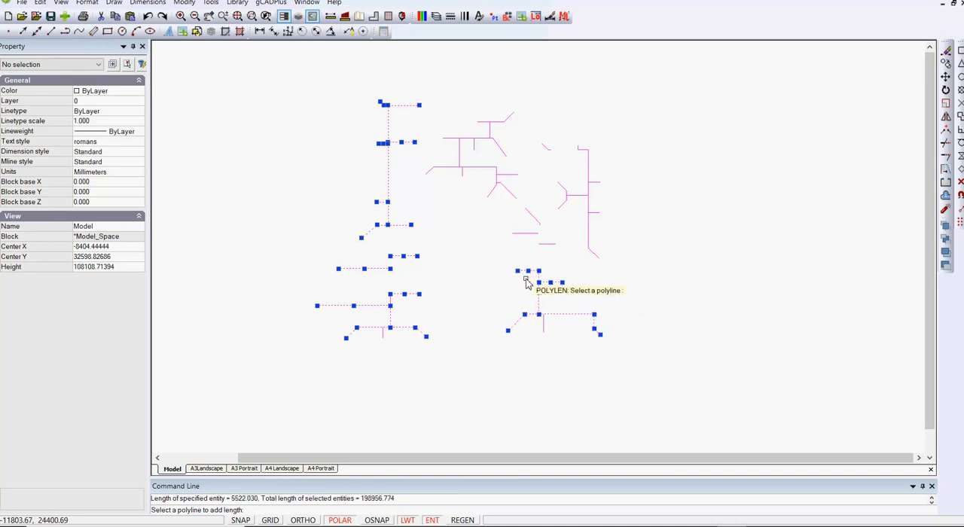
{"action": "left_click", "coordinate": [543, 328]}
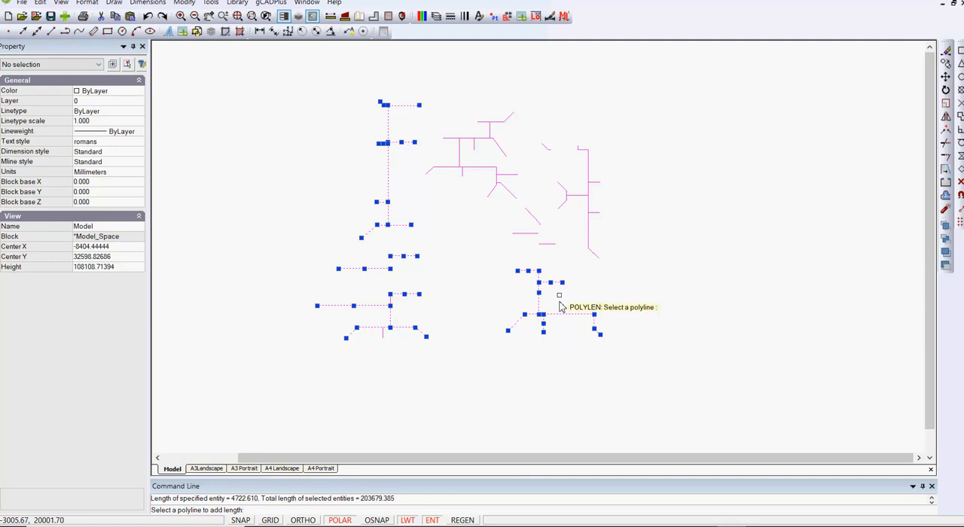
Step: Include the long vertical run at the plan's far right, its short stubs and its forked branch in the length sum
{"action": "left_click", "coordinate": [591, 233]}
{"action": "left_click", "coordinate": [596, 213]}
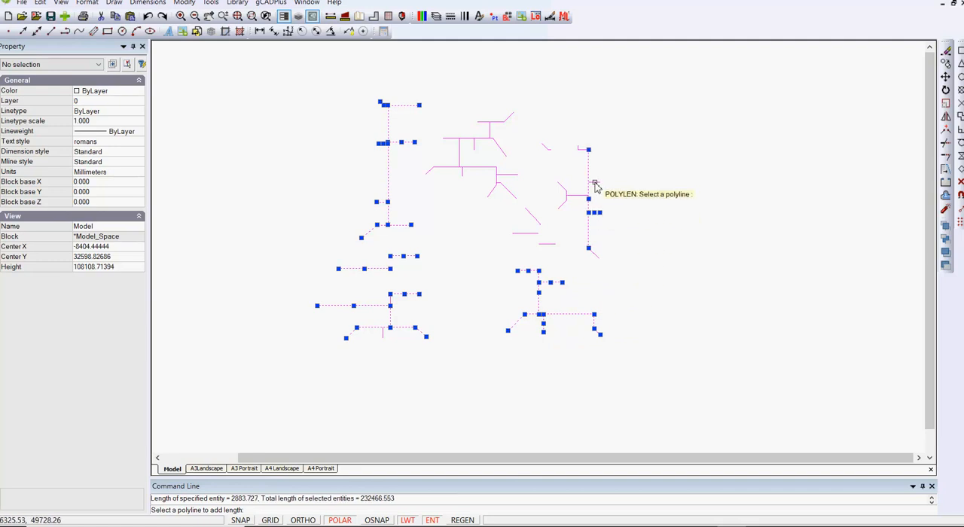
{"action": "left_click", "coordinate": [566, 191]}
{"action": "left_click", "coordinate": [559, 205]}
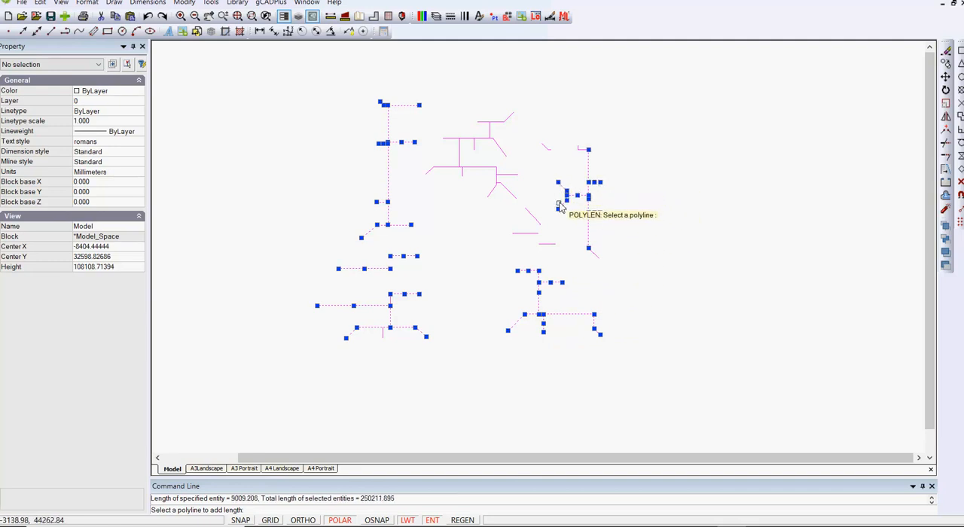
Step: Add the two short horizontal pipes and the diagonal pipes near the plan's centre to the length sum
{"action": "left_click", "coordinate": [526, 236]}
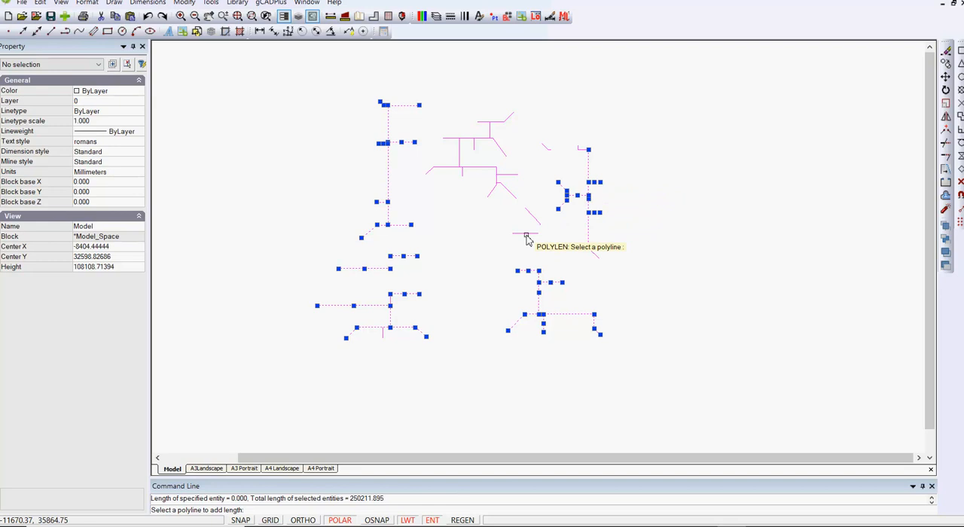
{"action": "left_click", "coordinate": [528, 235]}
{"action": "left_click", "coordinate": [547, 244]}
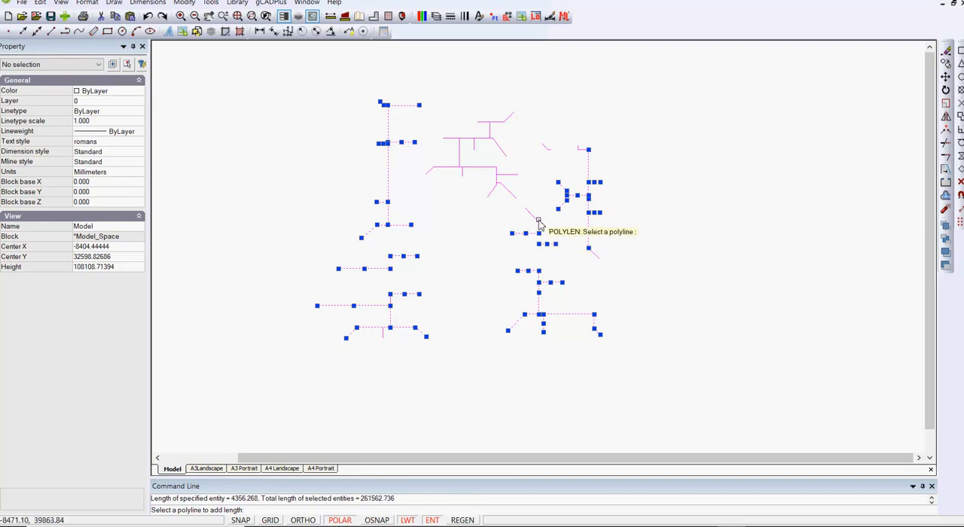
{"action": "left_click", "coordinate": [512, 193]}
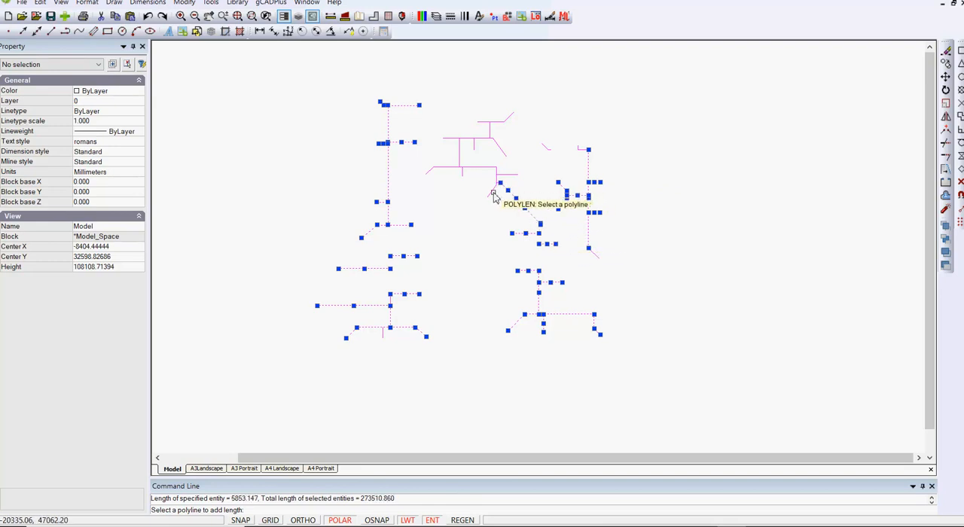
Step: Add the lower pipes of the upper-middle network to the length sum, including its short branches and vertical riser
{"action": "left_click", "coordinate": [494, 196]}
{"action": "scroll", "coordinate": [498, 190], "scroll_direction": "up", "scroll_amount": 3}
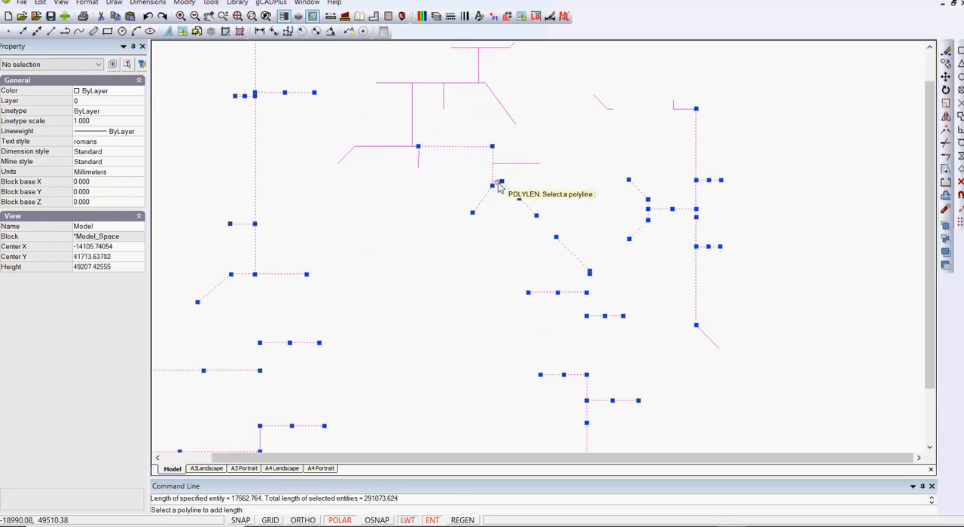
{"action": "left_click", "coordinate": [498, 183]}
{"action": "left_click", "coordinate": [503, 163]}
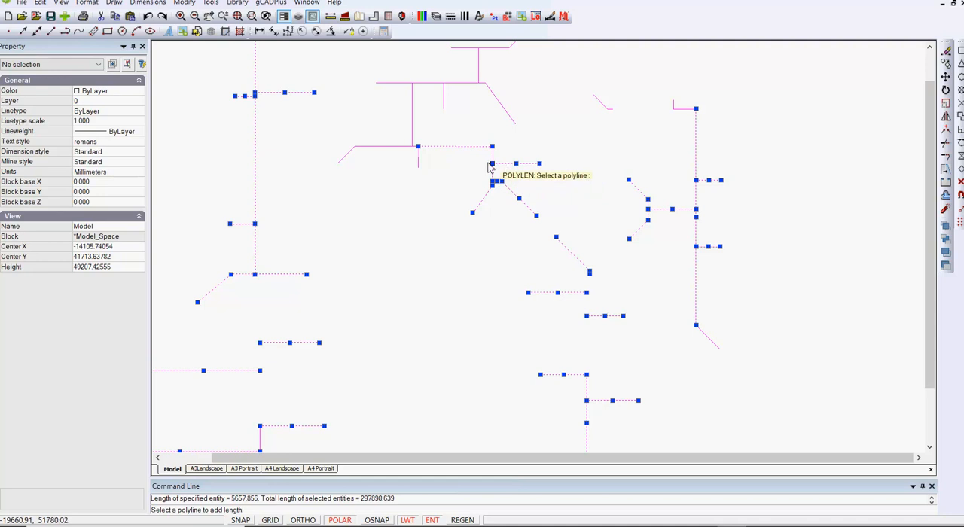
{"action": "left_click", "coordinate": [417, 160]}
{"action": "left_click", "coordinate": [411, 130]}
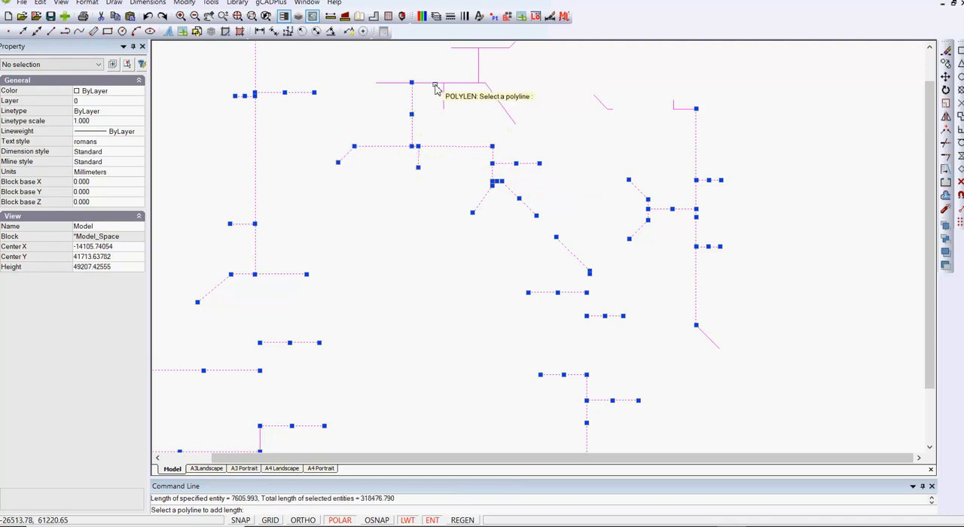
Step: Add the upper pipes of the upper-middle network to the length sum, including its short stub and both angled ends
{"action": "left_click", "coordinate": [435, 85]}
{"action": "left_click", "coordinate": [443, 102]}
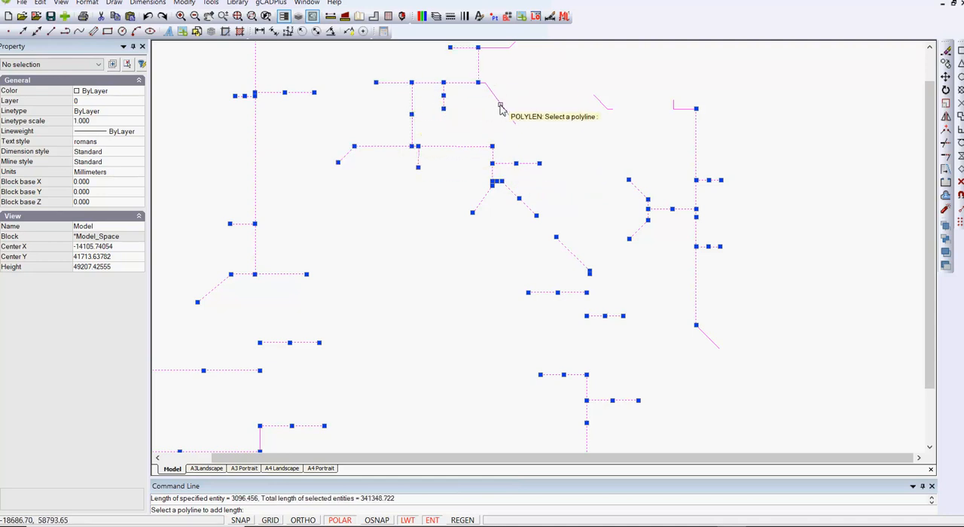
{"action": "left_click", "coordinate": [500, 105]}
{"action": "scroll", "coordinate": [474, 201], "scroll_direction": "down", "scroll_amount": 2}
{"action": "scroll", "coordinate": [483, 116], "scroll_direction": "up", "scroll_amount": 3}
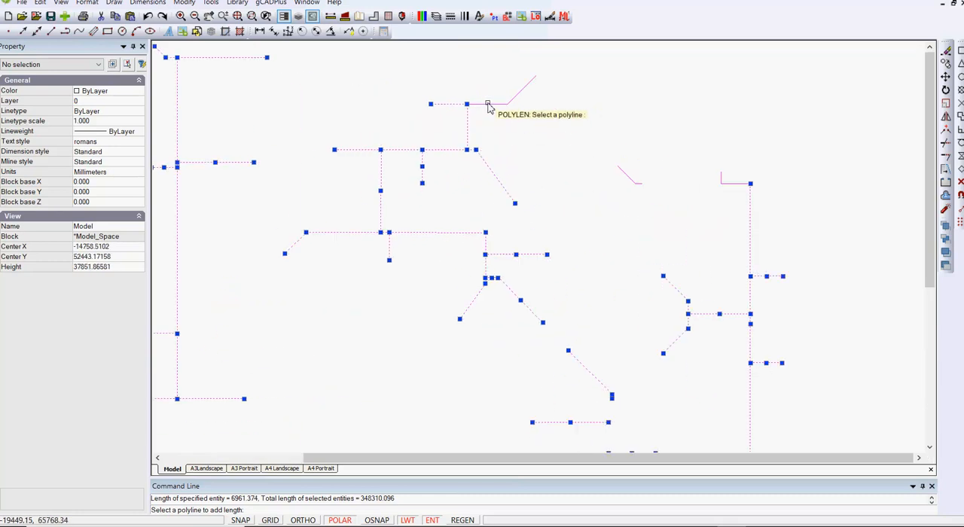
{"action": "left_click", "coordinate": [488, 105]}
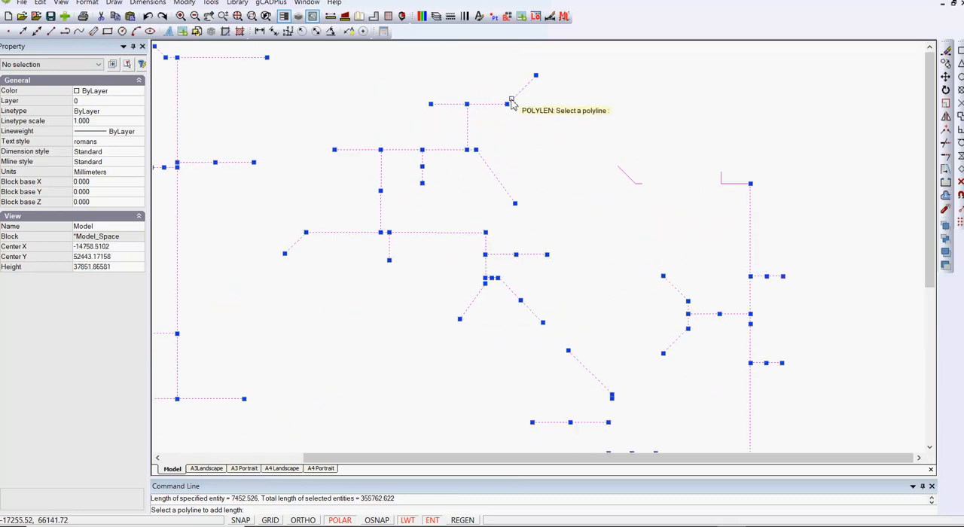
Step: Include the small detached diagonal and horizontal pieces and the L-shaped end at the plan's upper right in the length sum
{"action": "left_click", "coordinate": [627, 174]}
{"action": "scroll", "coordinate": [635, 183], "scroll_direction": "up", "scroll_amount": 3}
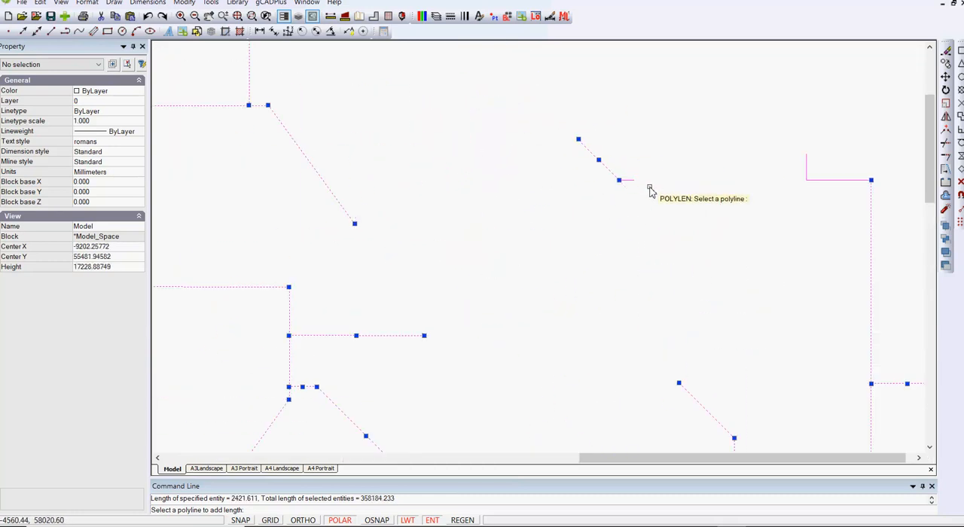
{"action": "left_click", "coordinate": [634, 182]}
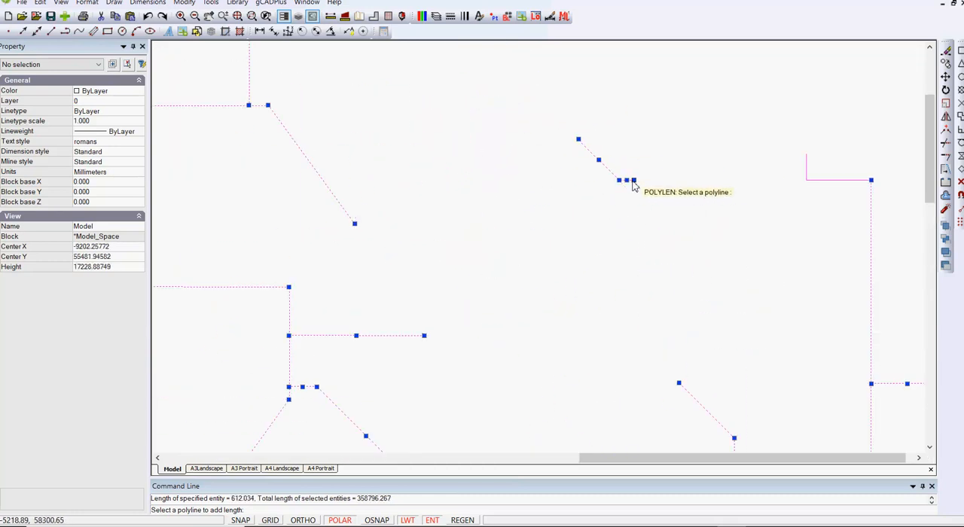
{"action": "left_click", "coordinate": [855, 182]}
{"action": "left_click", "coordinate": [805, 168]}
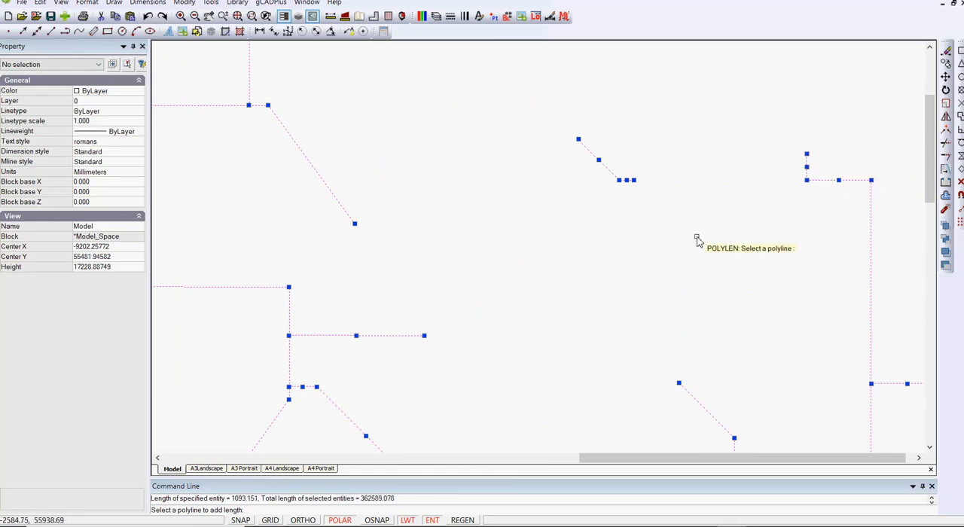
Step: Add the unselected short vertical riser and the short vertical stub of the plan's lower-left network to the length sum, then end the measurement
{"action": "scroll", "coordinate": [685, 222], "scroll_direction": "down", "scroll_amount": 3}
{"action": "scroll", "coordinate": [686, 222], "scroll_direction": "down", "scroll_amount": 3}
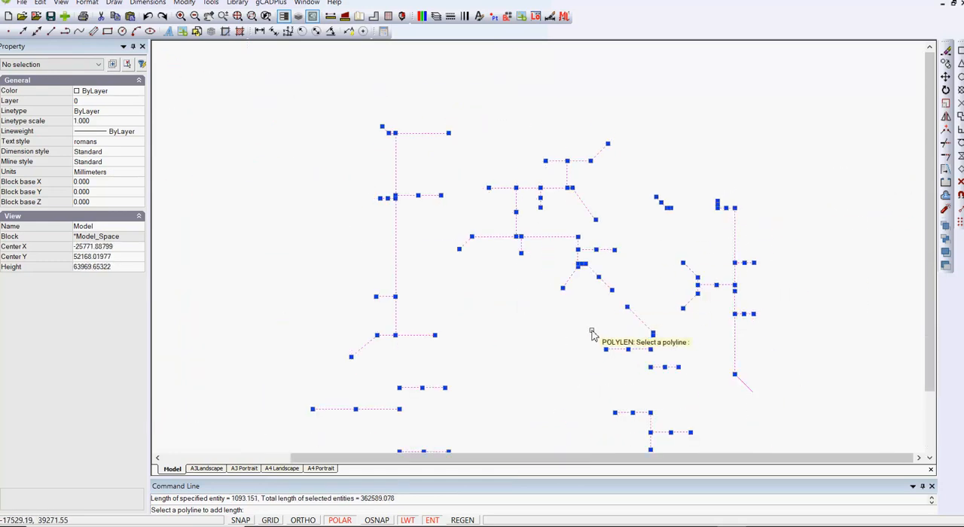
{"action": "scroll", "coordinate": [574, 260], "scroll_direction": "down", "scroll_amount": 2}
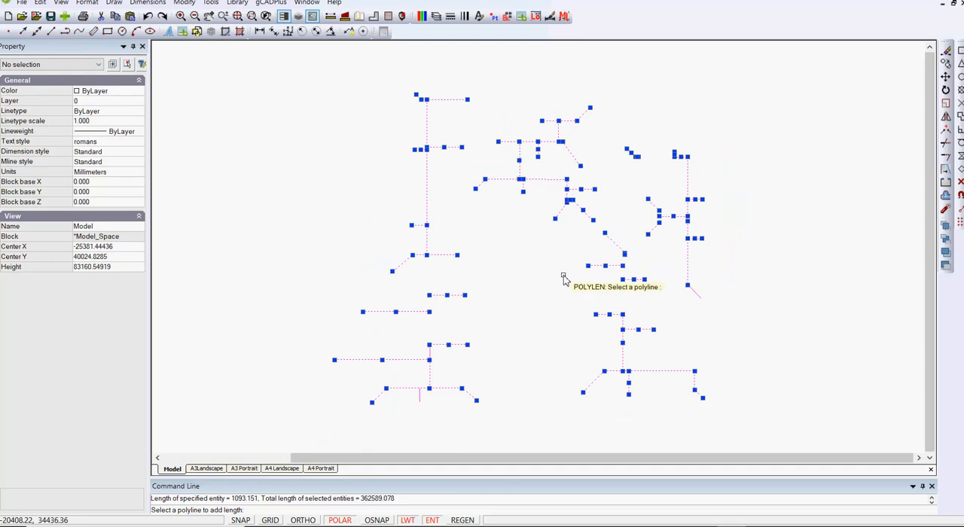
{"action": "scroll", "coordinate": [387, 429], "scroll_direction": "up", "scroll_amount": 3}
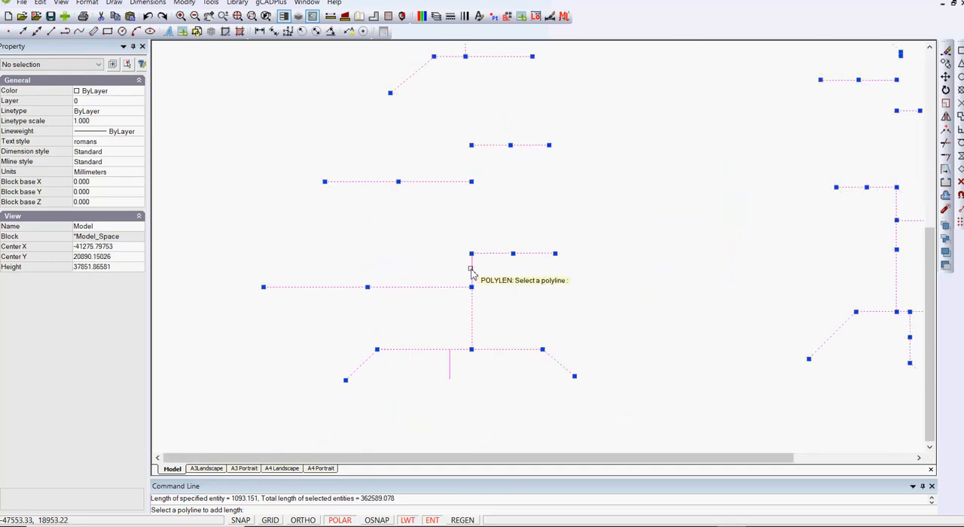
{"action": "left_click", "coordinate": [474, 268]}
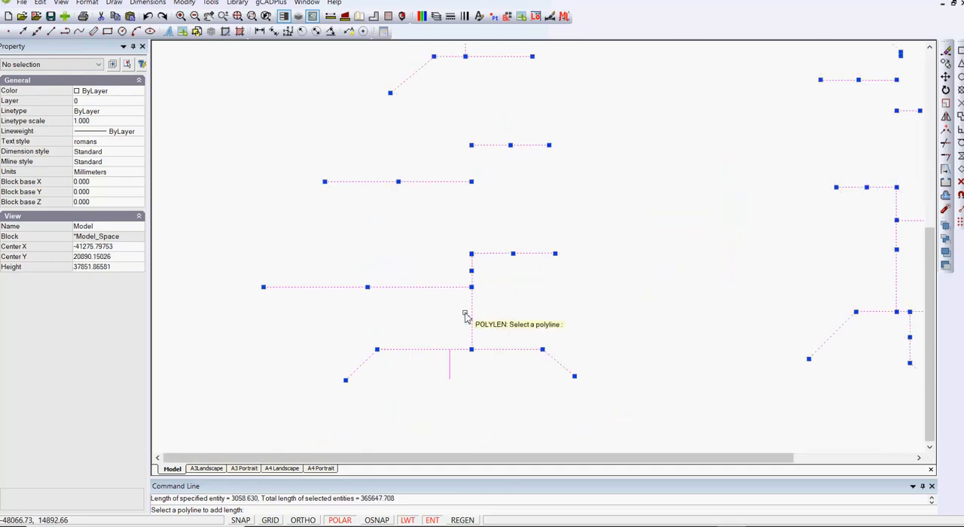
{"action": "left_click", "coordinate": [450, 372]}
{"action": "scroll", "coordinate": [502, 309], "scroll_direction": "down", "scroll_amount": 2}
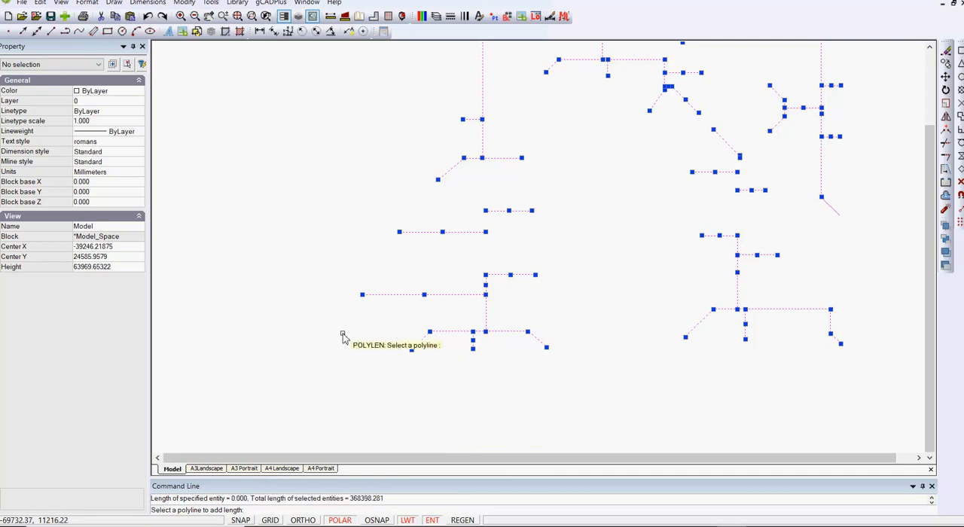
{"action": "key", "text": "Escape"}
Step: Check the properties of the long horizontal pipe in the lower-left network
{"action": "left_click", "coordinate": [455, 295]}
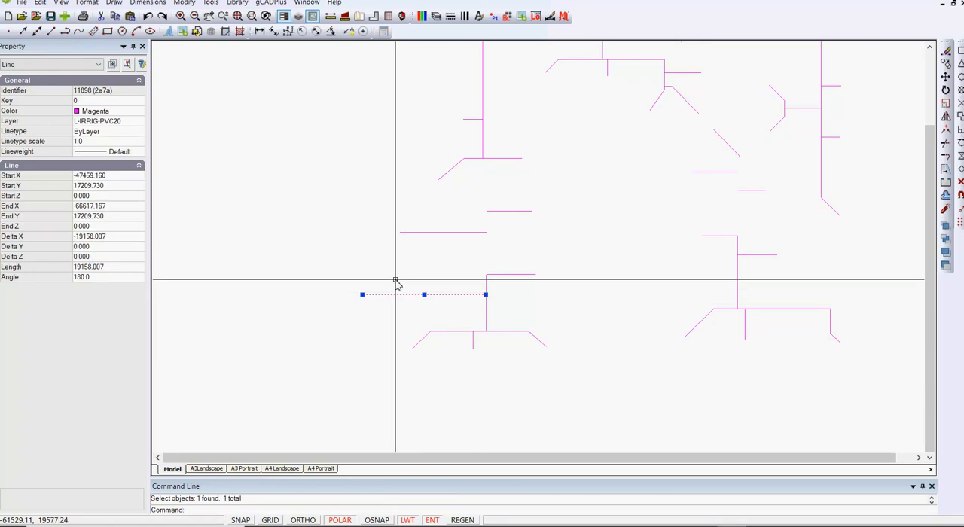
{"action": "key", "text": "Escape"}
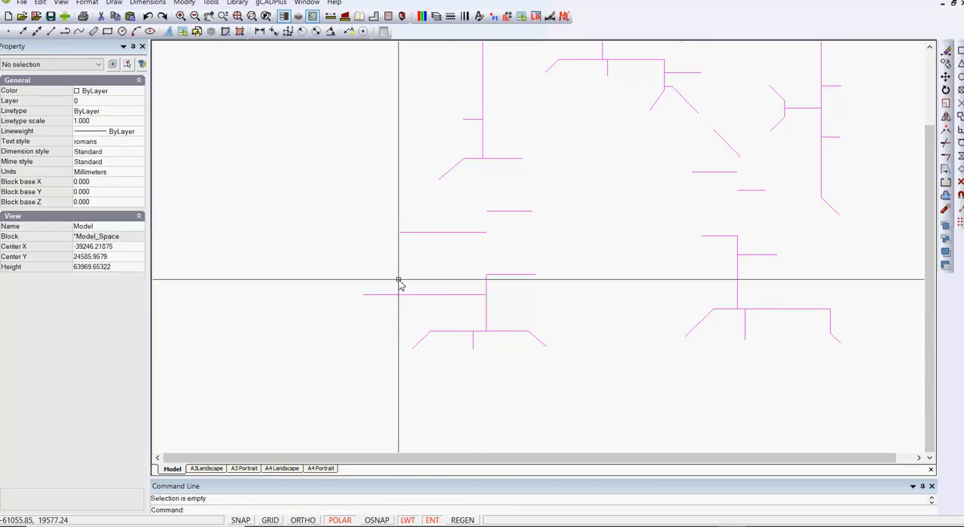
Step: Turn on every layer in the All Used Layers group and apply the layer changes
{"action": "left_click", "coordinate": [437, 17]}
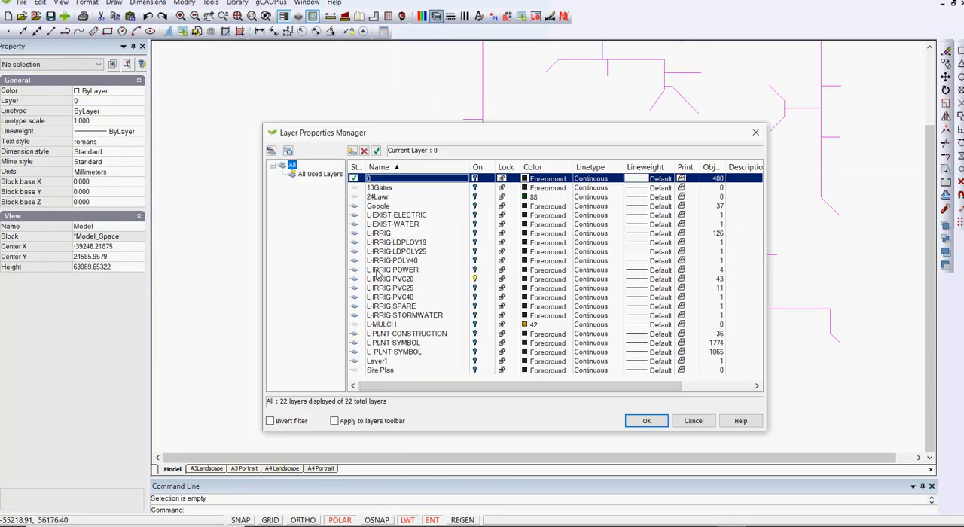
{"action": "left_click", "coordinate": [325, 178]}
{"action": "right_click", "coordinate": [327, 175]}
{"action": "key", "text": "Escape"}
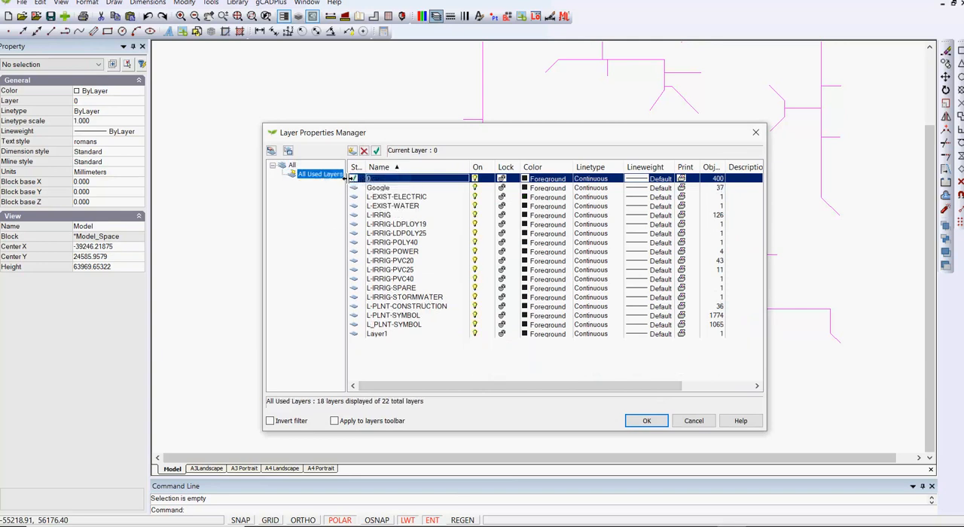
{"action": "left_click", "coordinate": [647, 420]}
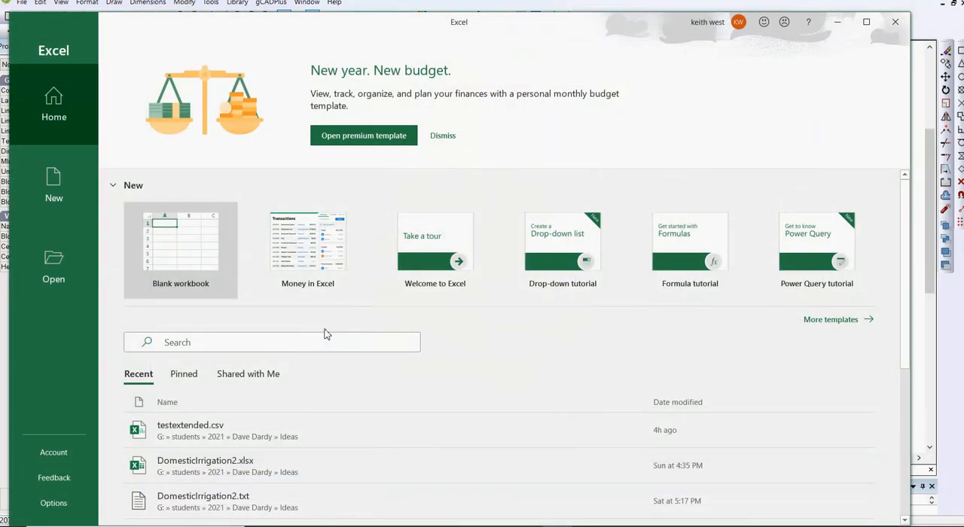
Step: Create a blank workbook in Excel and import ExtendedData.csv from the Desktop as text/CSV data
{"action": "left_click", "coordinate": [181, 255]}
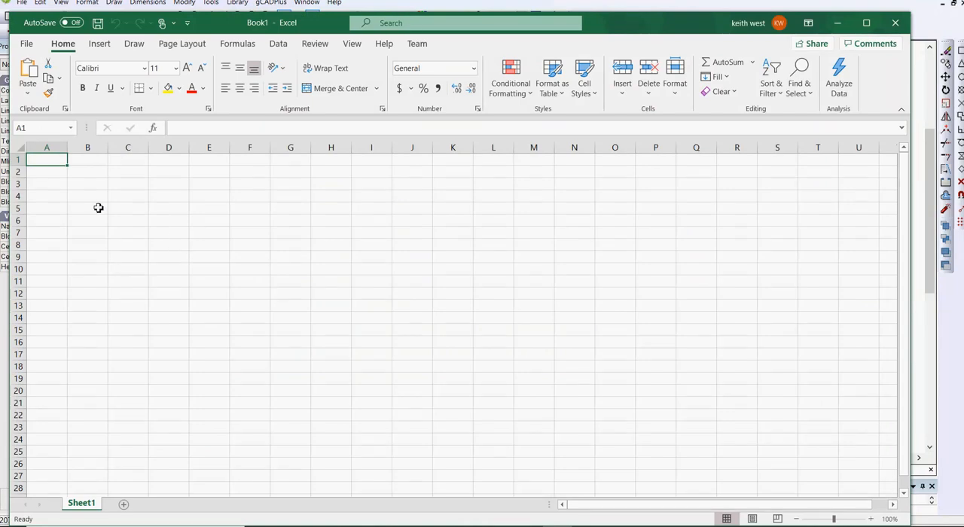
{"action": "left_click", "coordinate": [278, 44]}
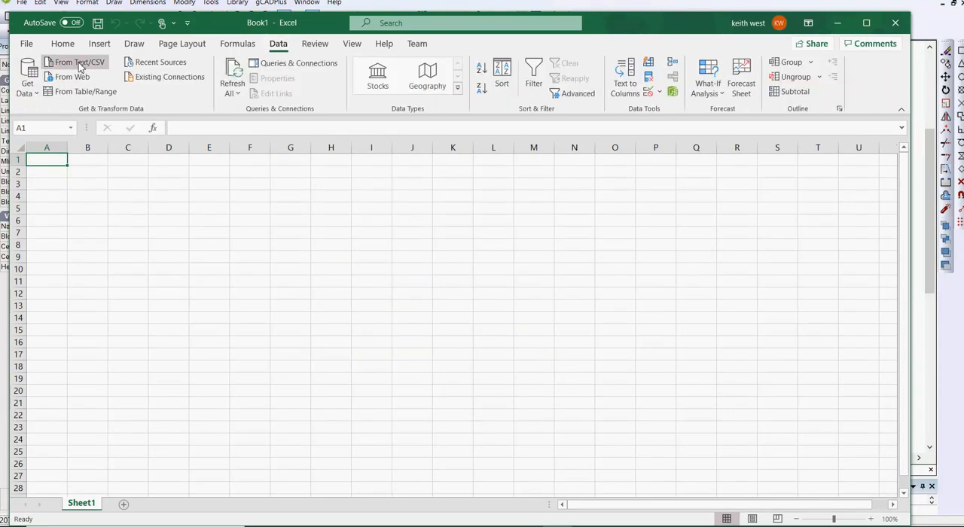
{"action": "left_click", "coordinate": [80, 63]}
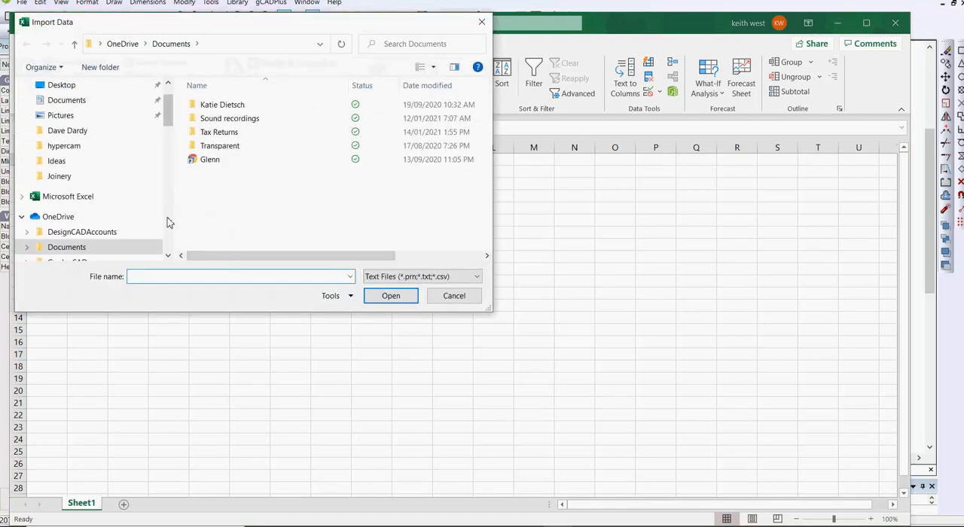
{"action": "left_click", "coordinate": [71, 86]}
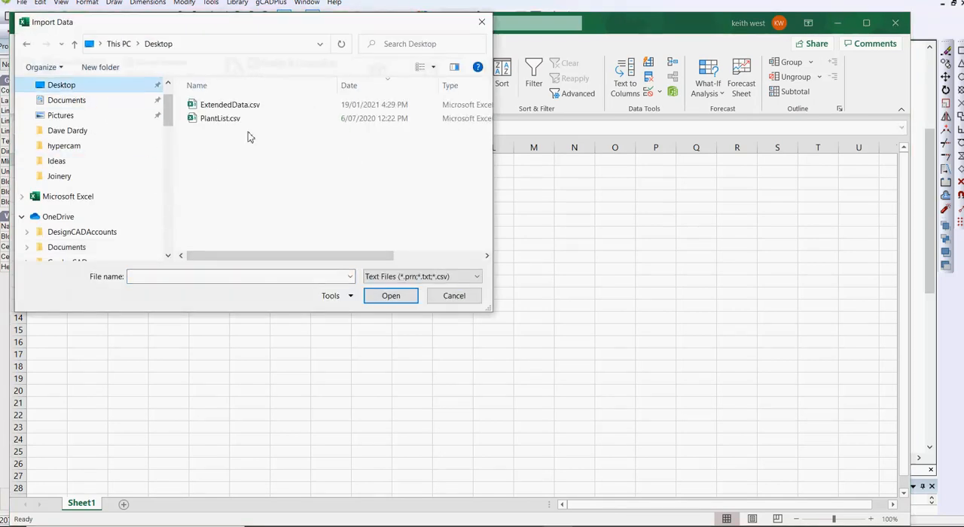
{"action": "left_click", "coordinate": [233, 107]}
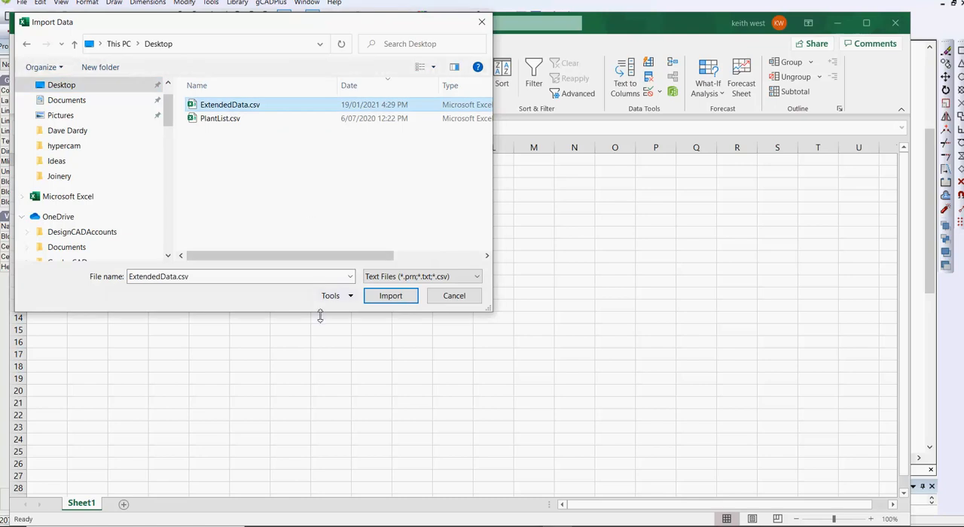
{"action": "left_click", "coordinate": [391, 299]}
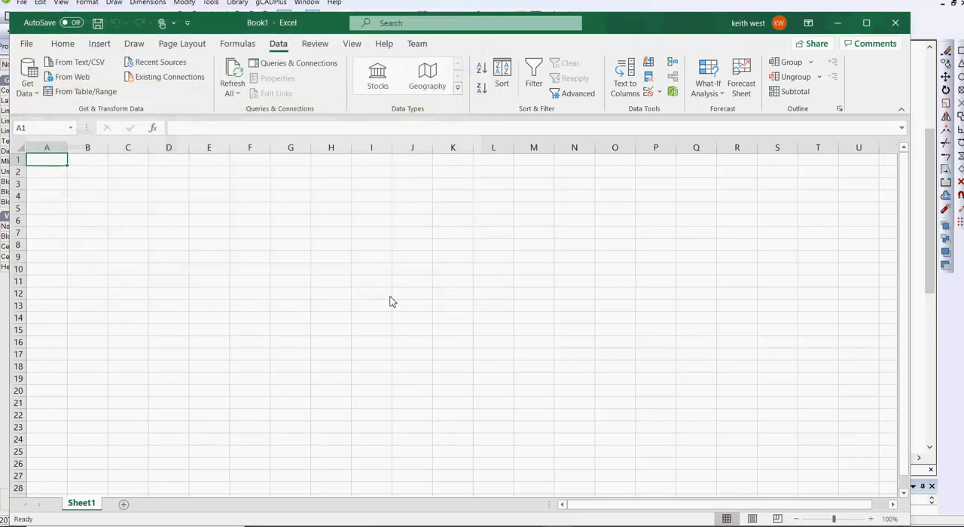